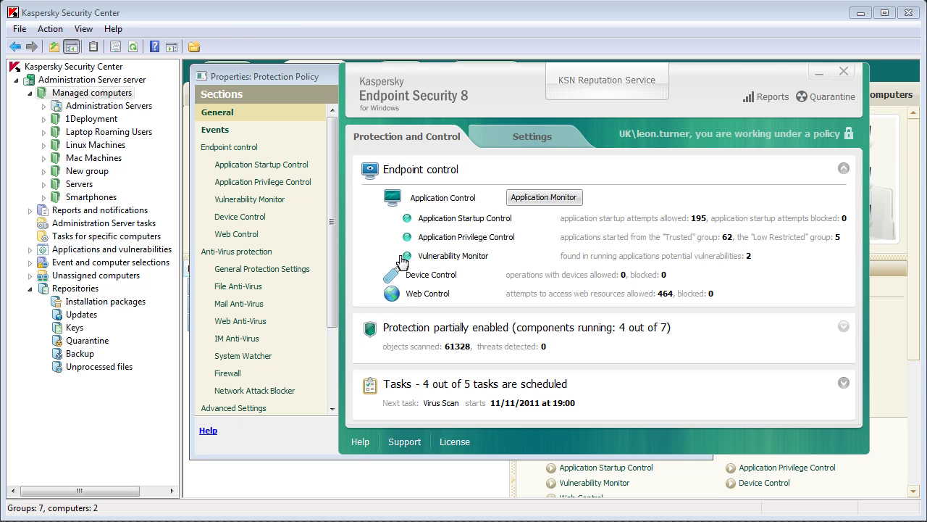
Step: Expand the protection components overview, then minimize the Kaspersky Endpoint Security window
left_click(406, 330)
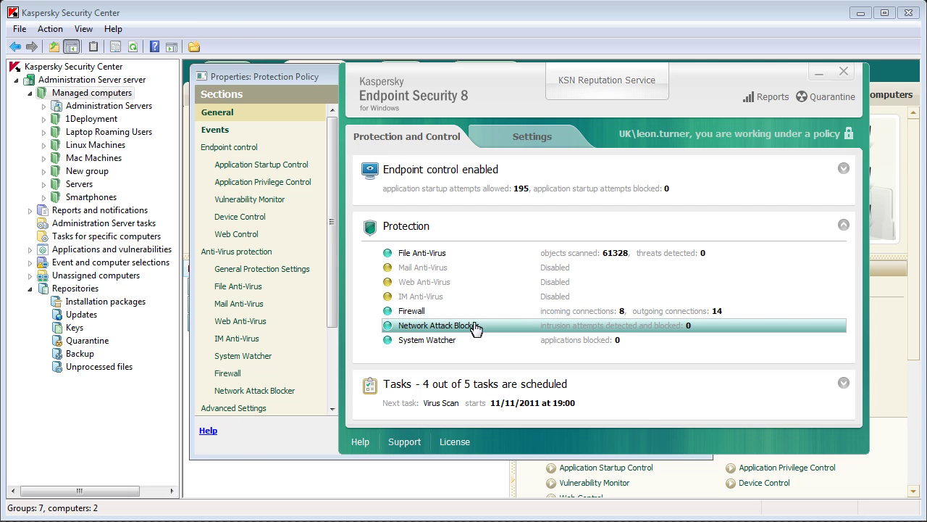
left_click(814, 75)
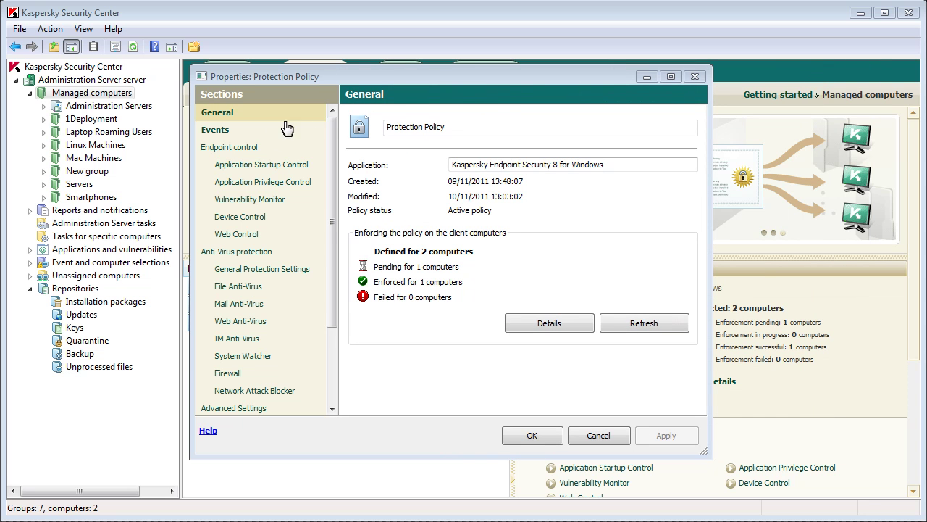
Step: Open the policy's Application Startup Control settings to reach the Application Activity Monitor
left_click(247, 165)
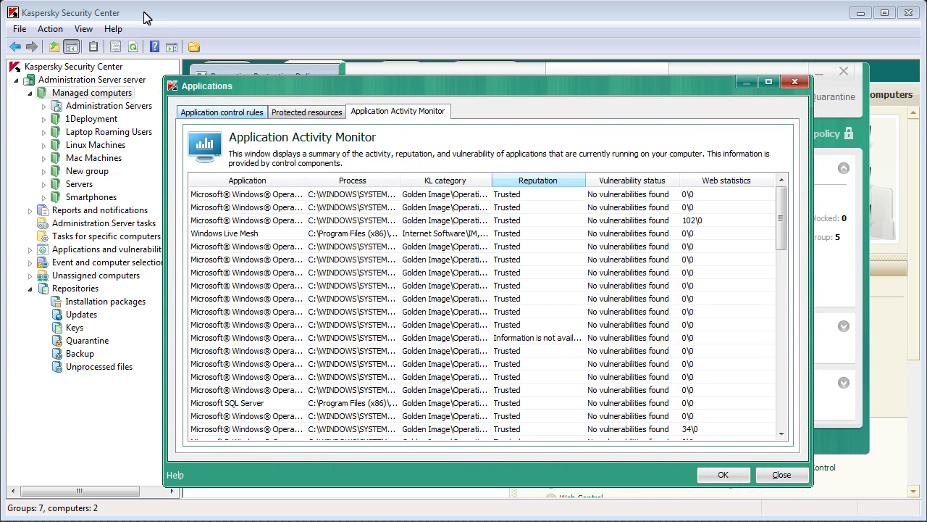
Step: Review the control rules and running applications, close the Applications window, and start a new rule
left_click(261, 112)
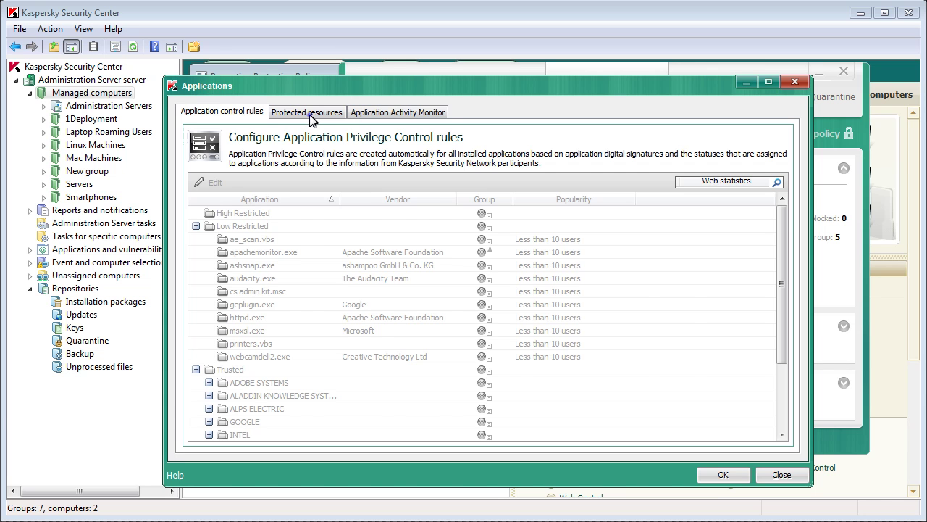
left_click(367, 113)
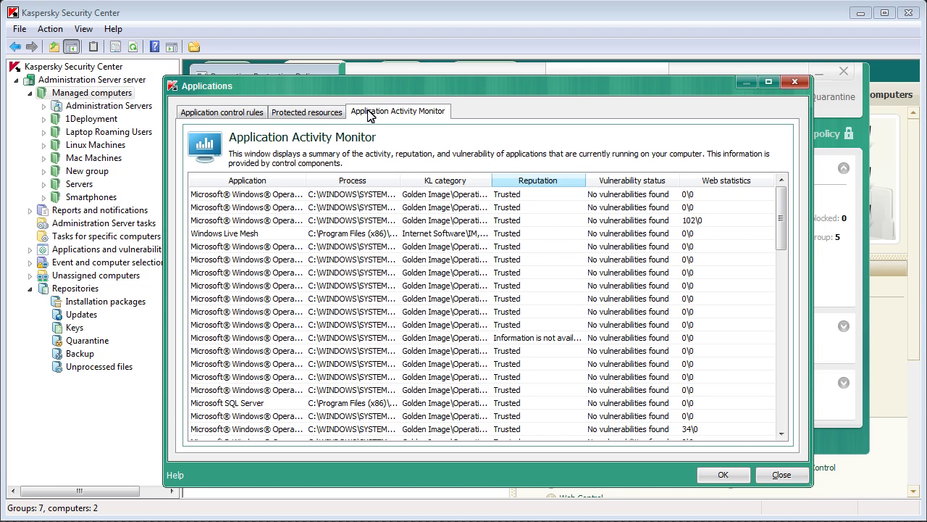
left_click_drag(783, 215, 783, 397)
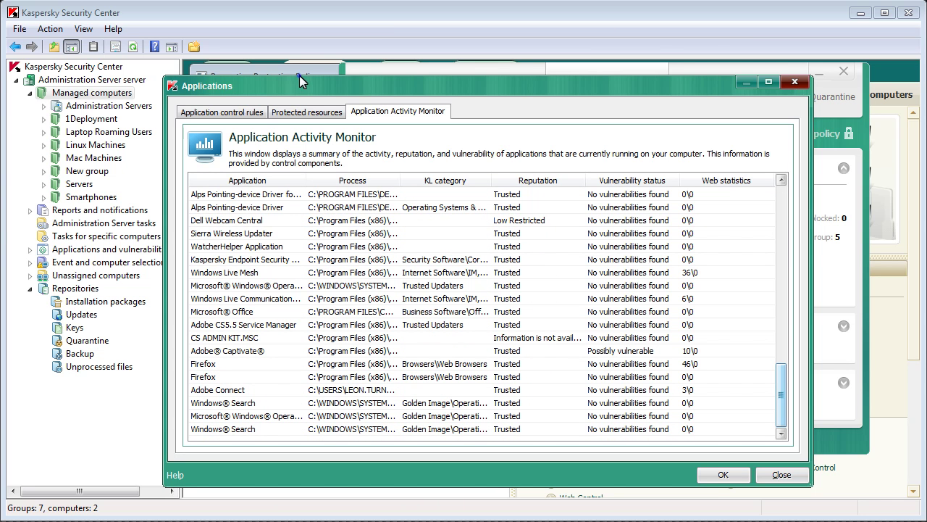
key("Escape")
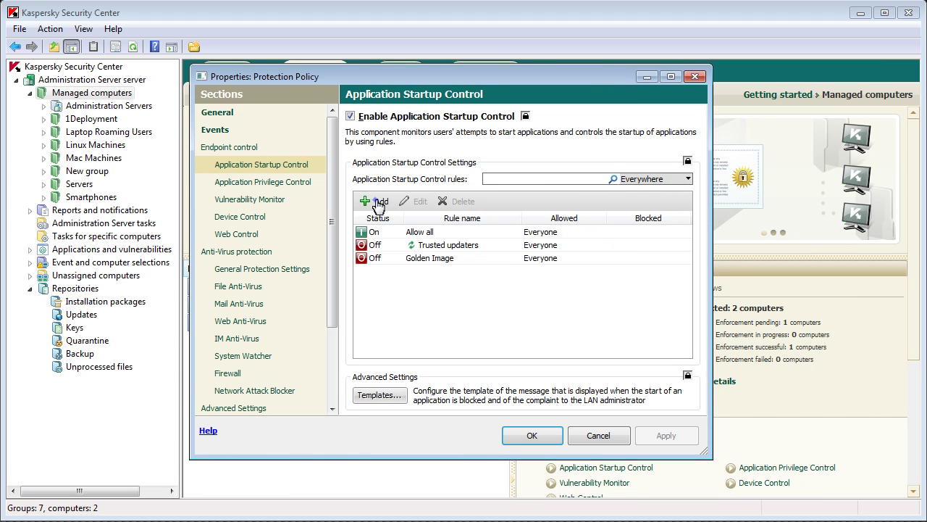
left_click(377, 205)
Step: Move the new startup rule dialog up and left while defining the Browsers rule
left_click_drag(428, 164, 398, 155)
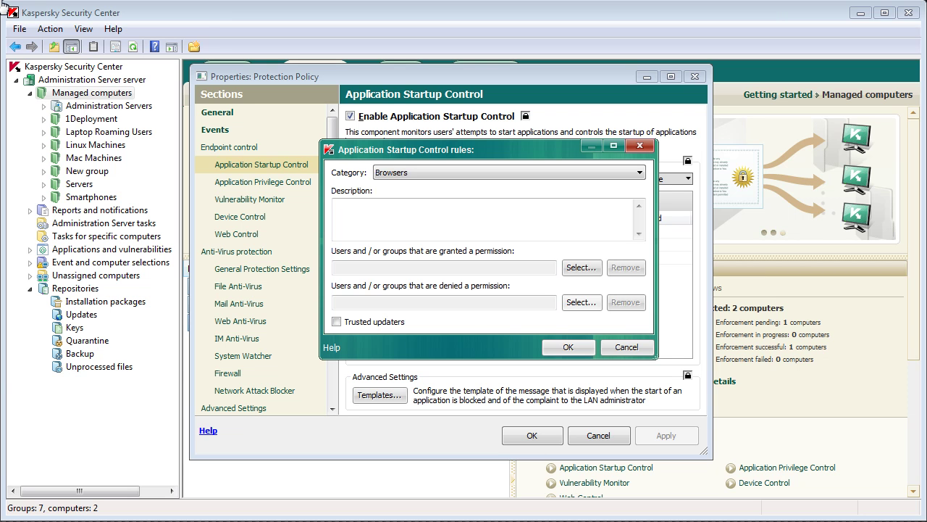
Step: Deny the Browsers rule to one domain user account, resolving the typed user name
left_click(583, 302)
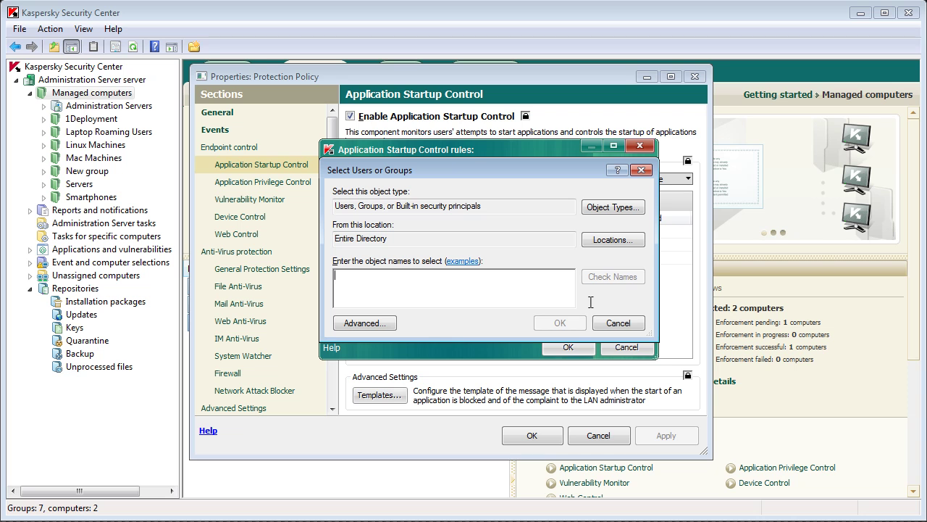
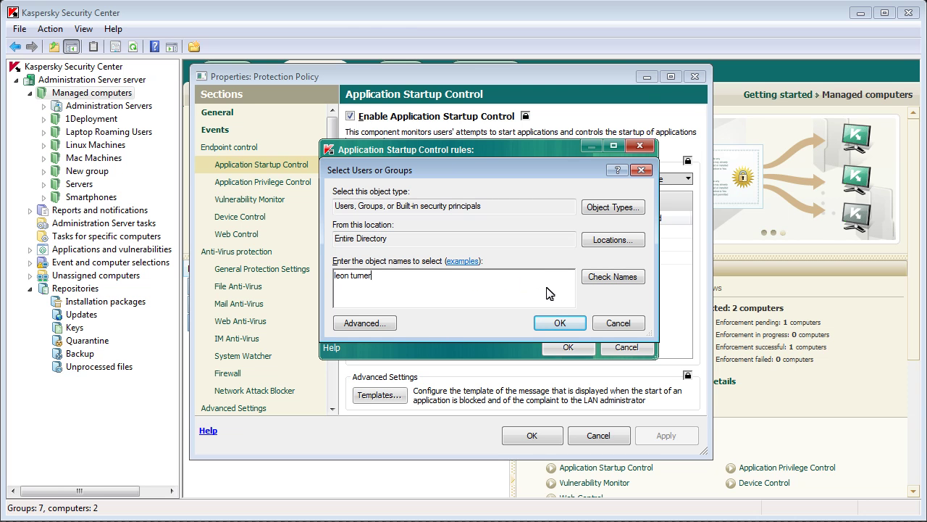
left_click(612, 281)
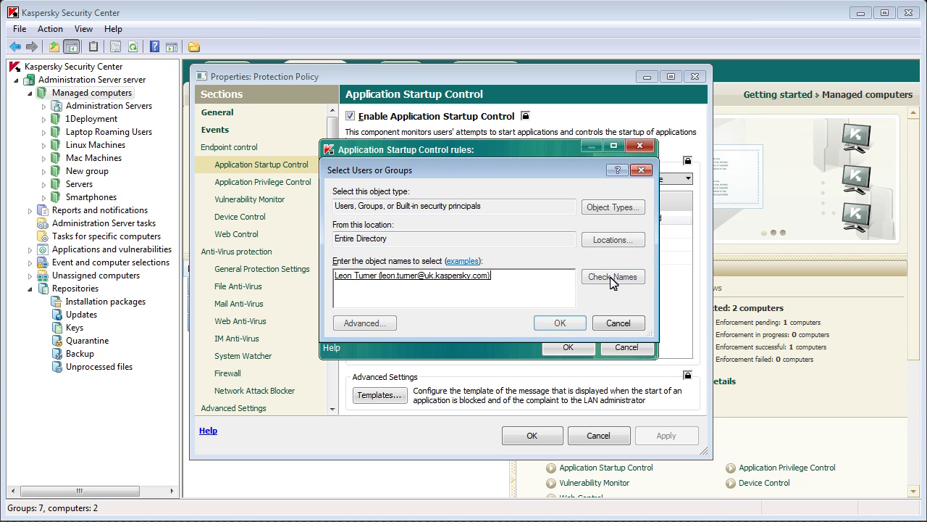
left_click(572, 323)
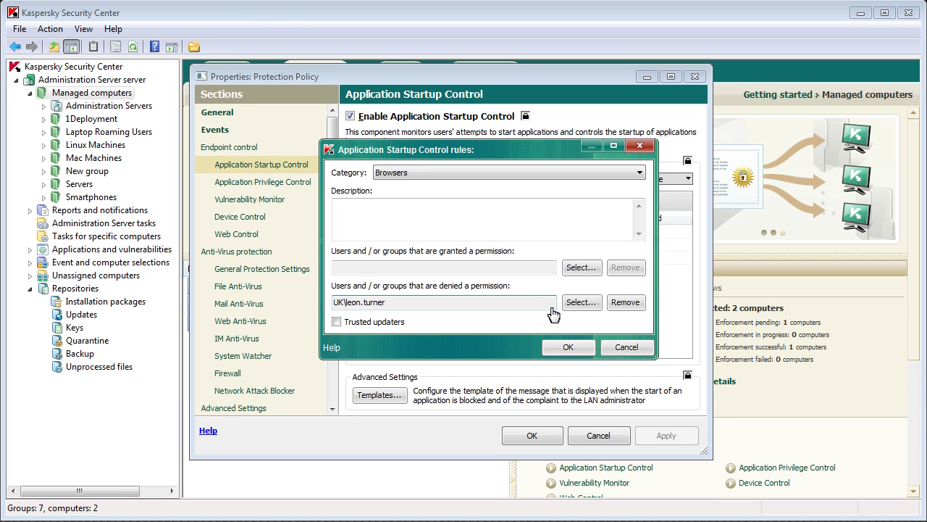
Step: Save the Browsers rule blocking other users, set it to Test status, and show Application Privilege Control
left_click(568, 347)
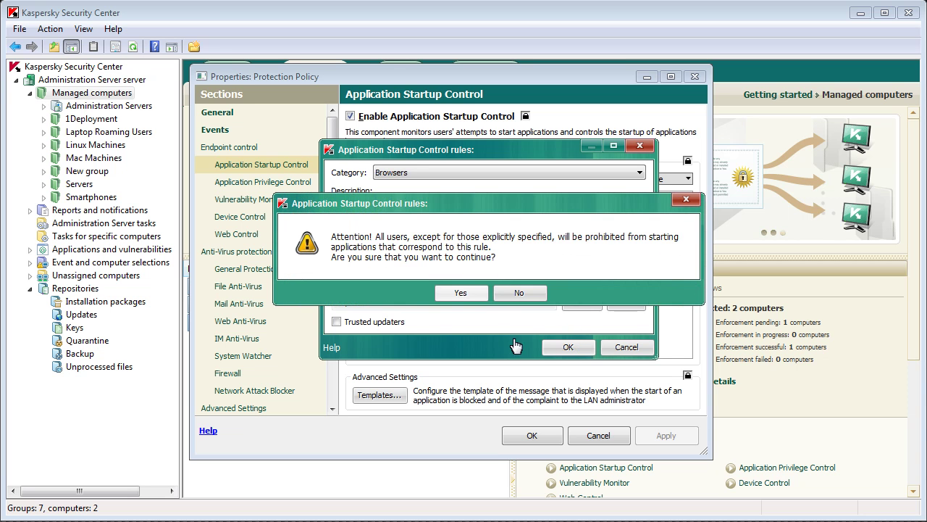
left_click(482, 291)
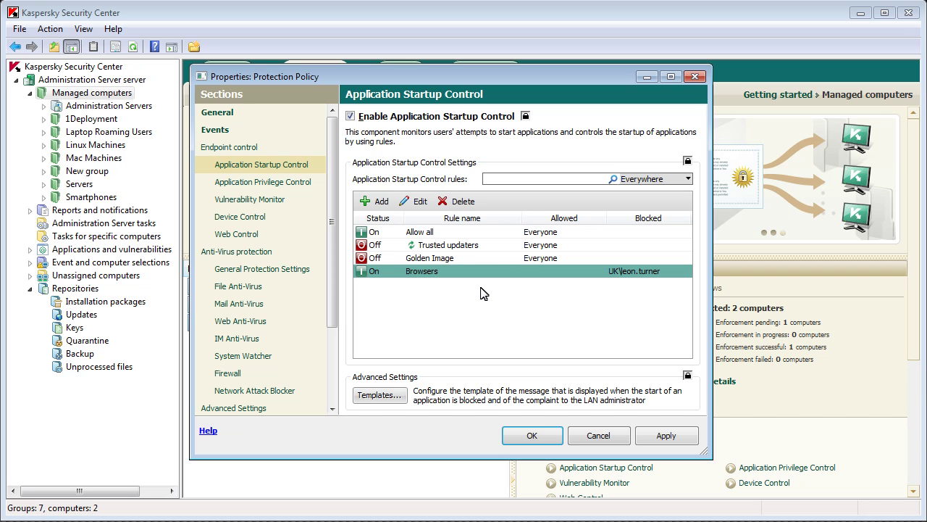
left_click(377, 273)
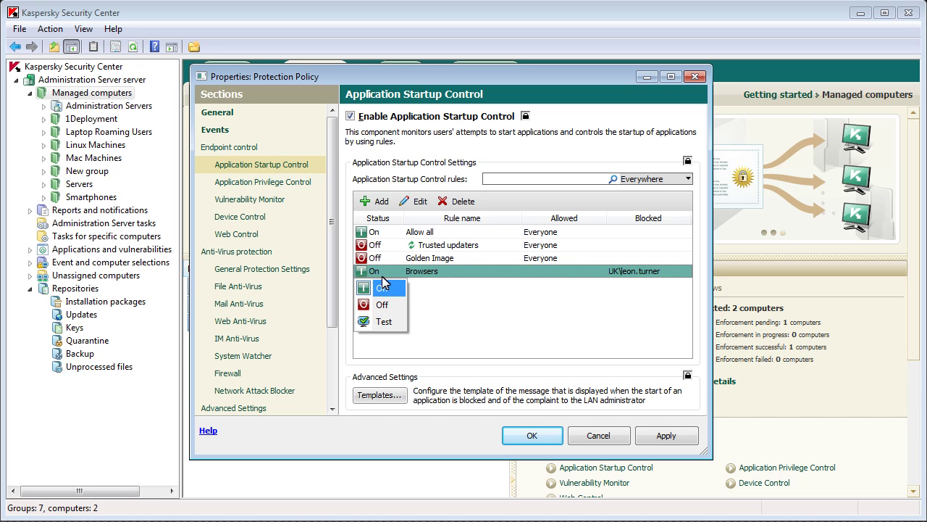
left_click(385, 323)
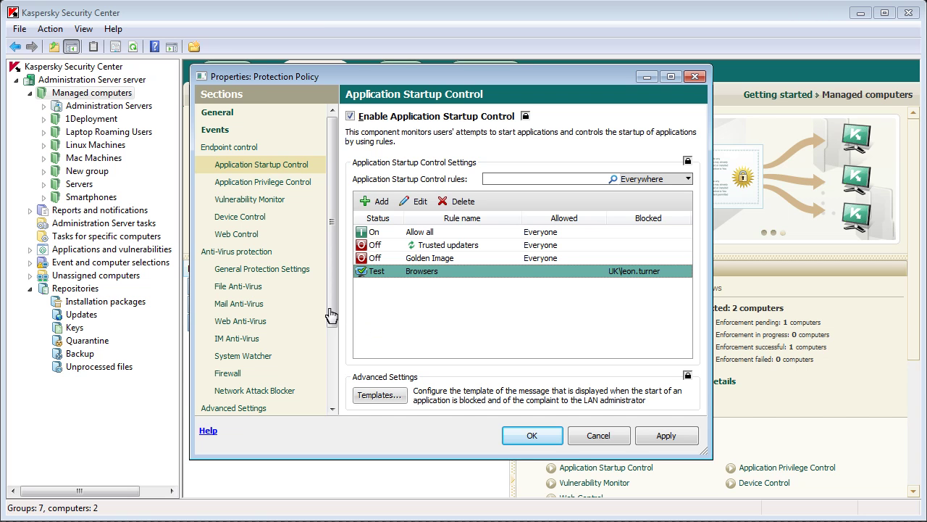
left_click(283, 187)
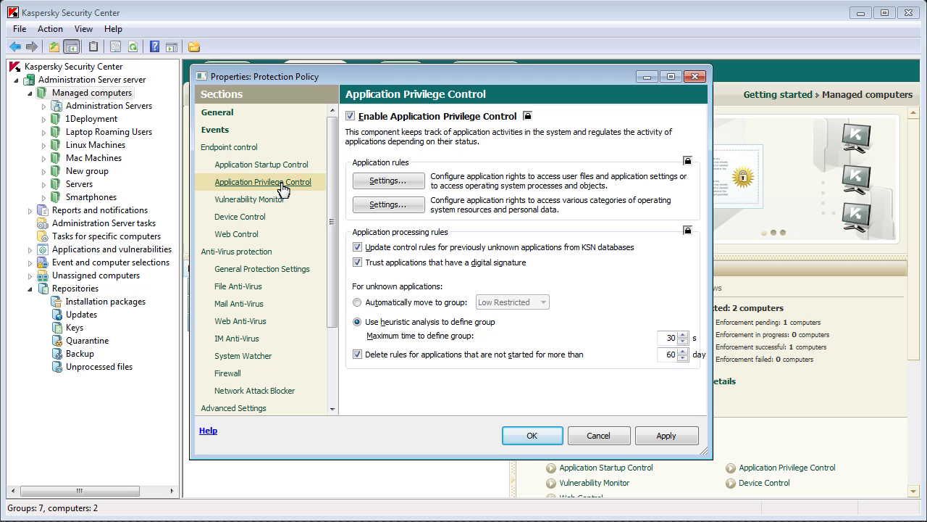
Step: Open the protected resources list and stop protecting the Startup settings resources
left_click(397, 208)
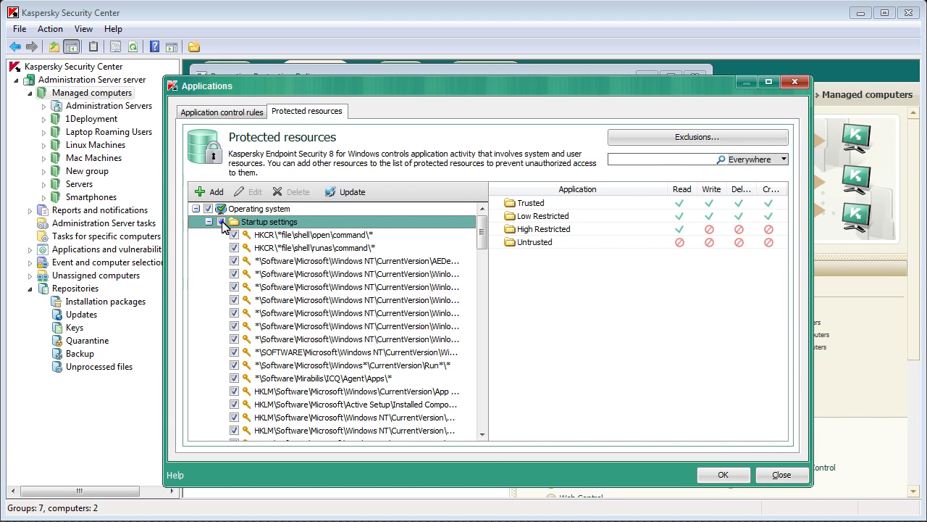
left_click(222, 222)
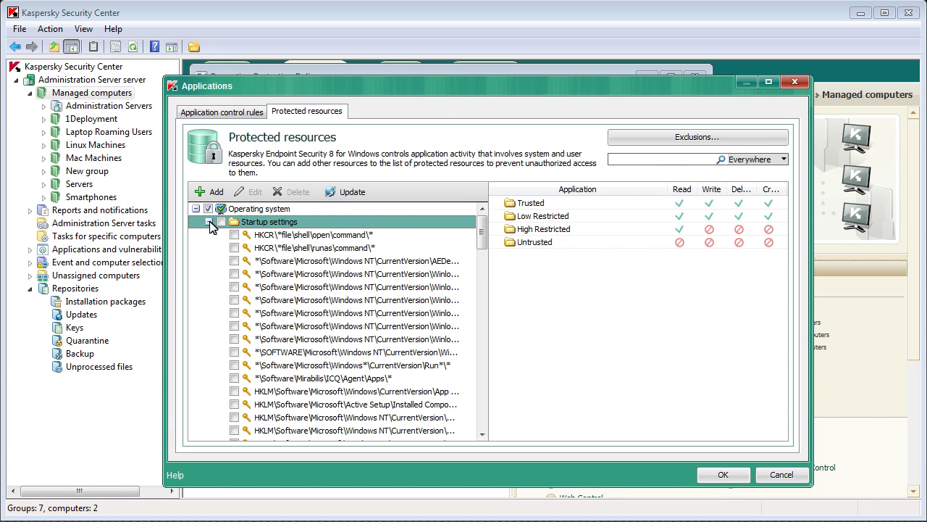
Step: Collapse Startup settings and stop protecting Private data, including User files and Program settings
left_click(209, 222)
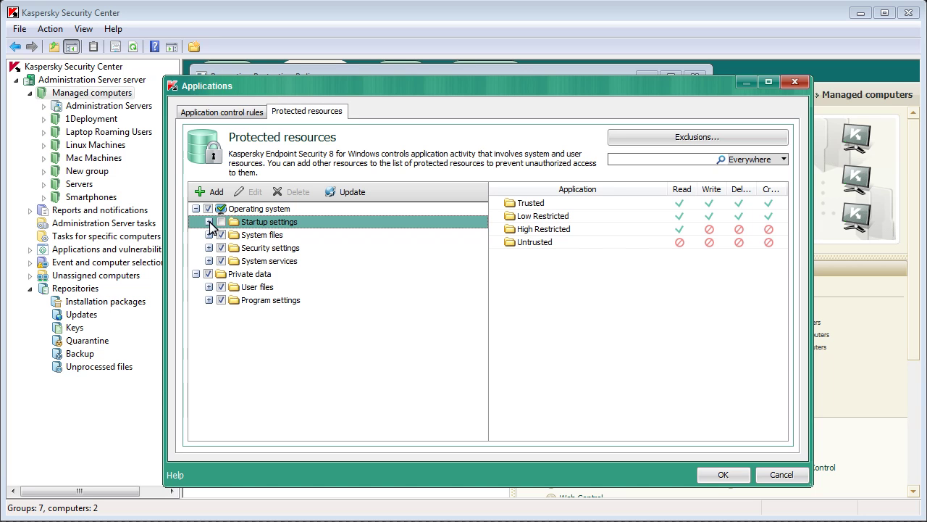
left_click(208, 274)
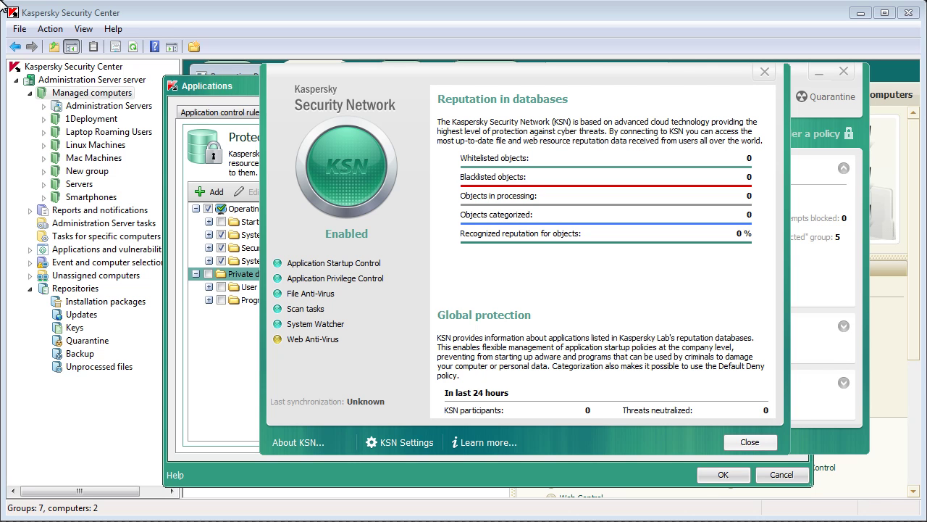
Step: Close the KSN window and open the Application Activity Monitor, selecting the first running application
left_click(246, 91)
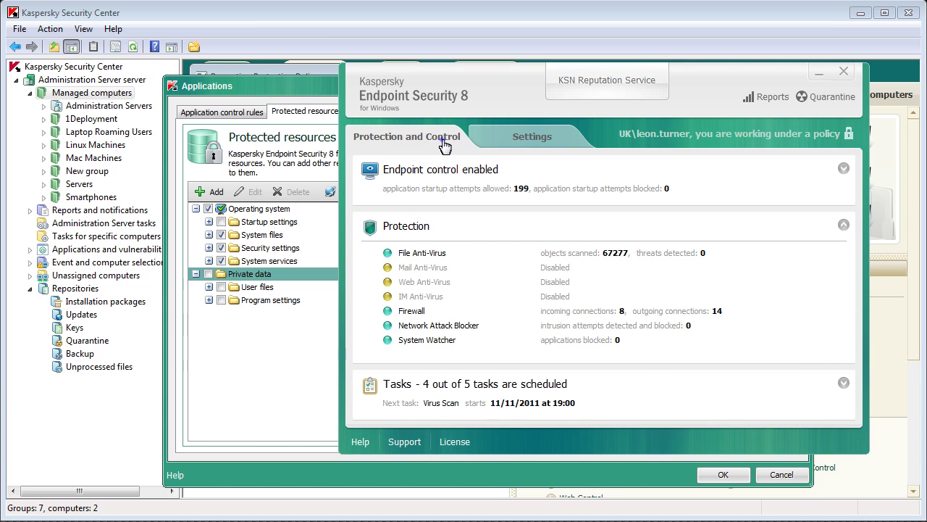
left_click(452, 202)
left_click(549, 198)
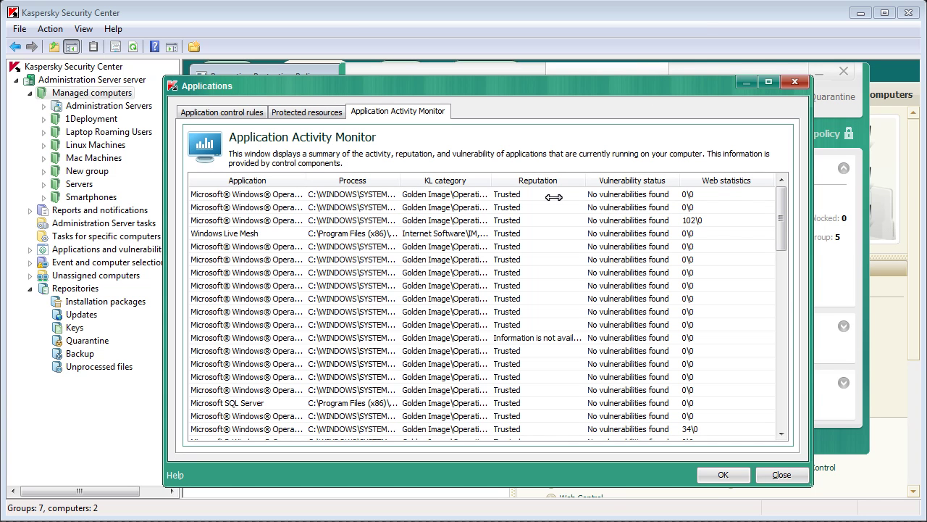
left_click_drag(306, 180, 374, 181)
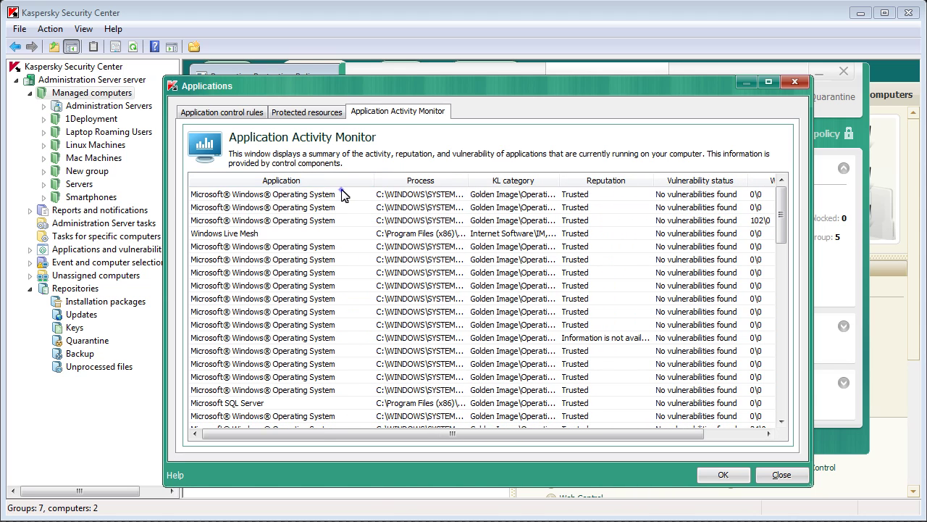
left_click(342, 193)
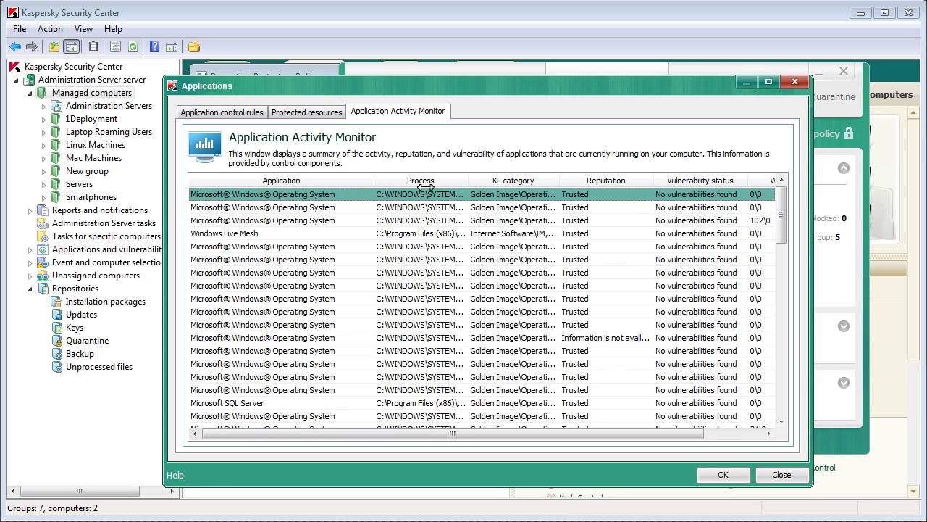
Step: Widen the Process column to show full paths and select the Apache HTTP Server process
left_click_drag(468, 177, 544, 177)
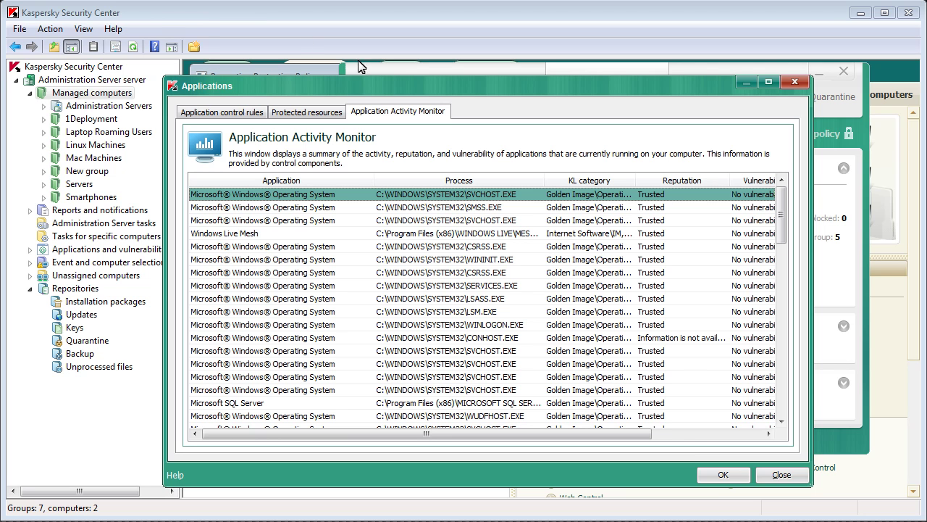
scroll(519, 313, "down", 4)
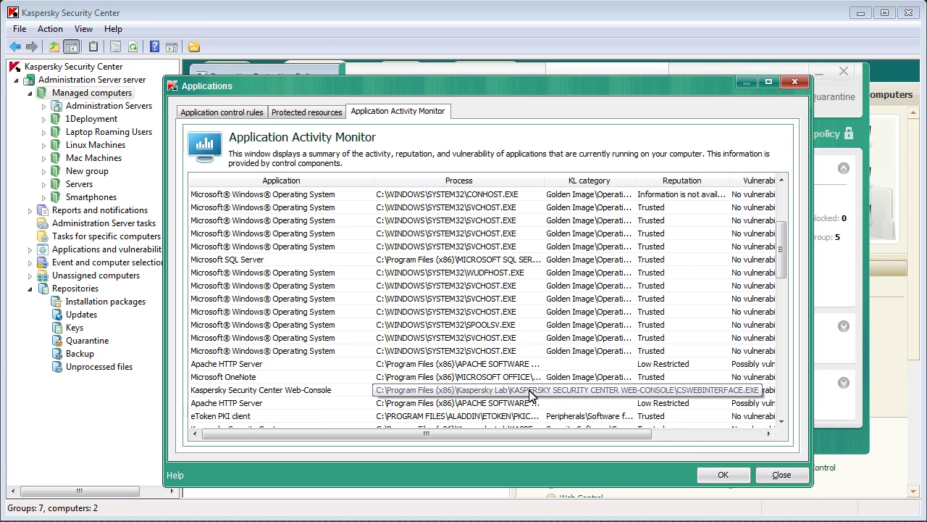
scroll(534, 395, "down", 1)
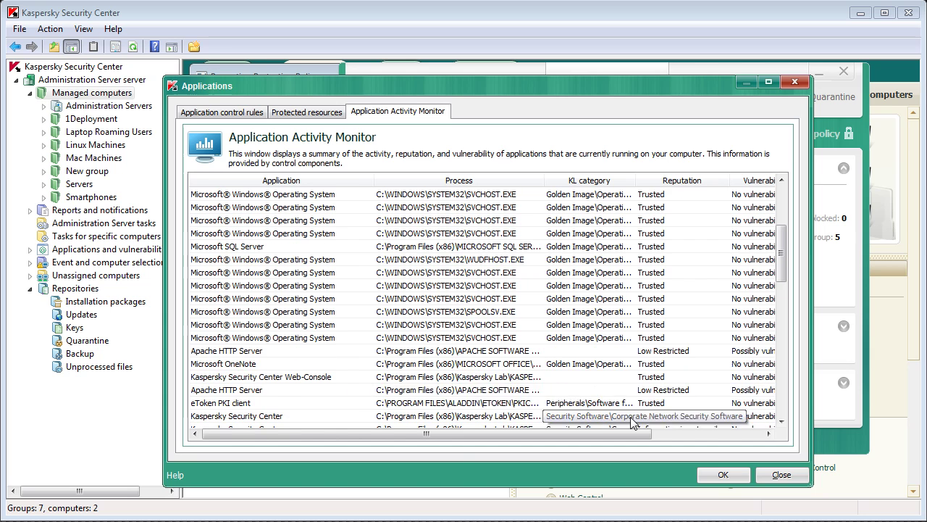
left_click(469, 392)
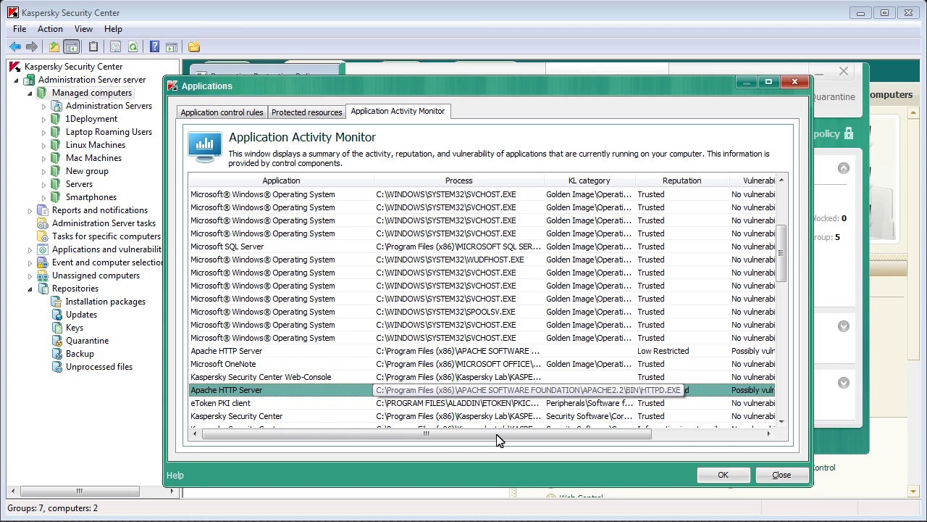
left_click_drag(498, 440, 608, 440)
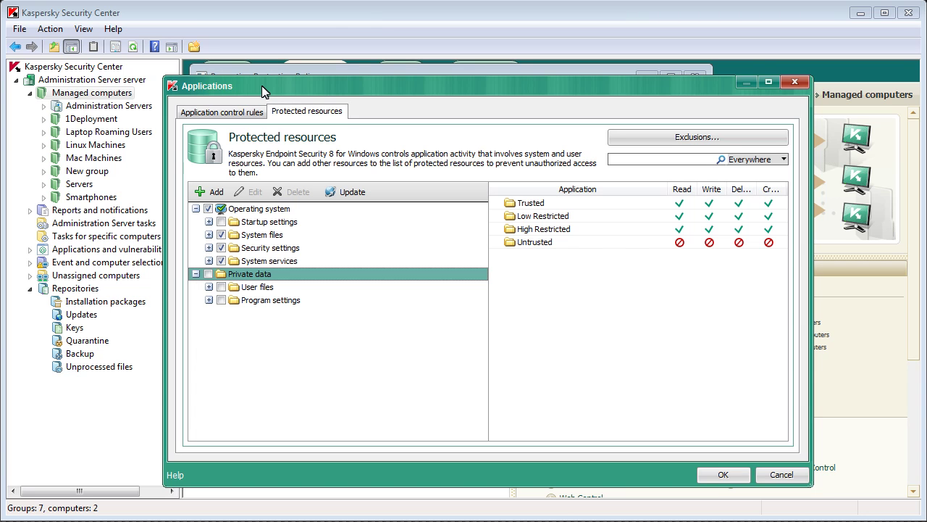
Step: Close the Applications window, view Vulnerability Monitor, and close the Protection Policy properties with OK
left_click(264, 114)
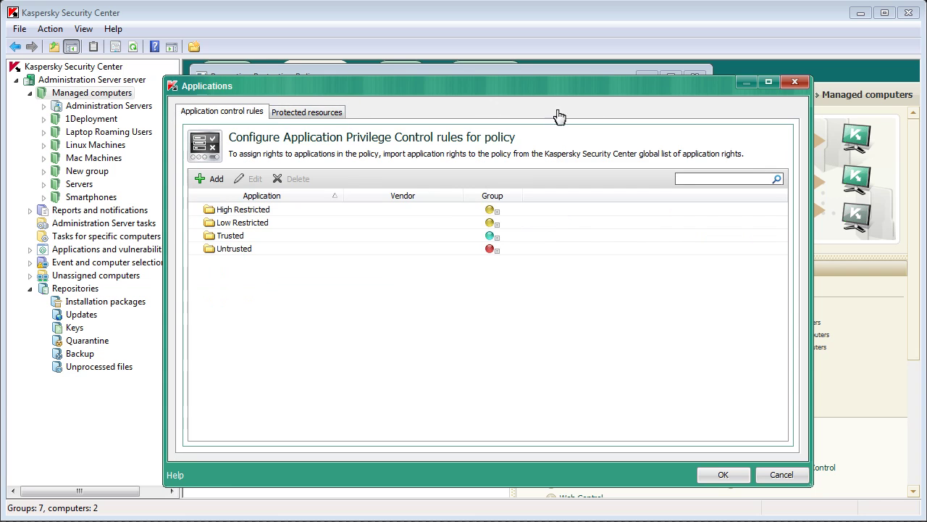
left_click(795, 86)
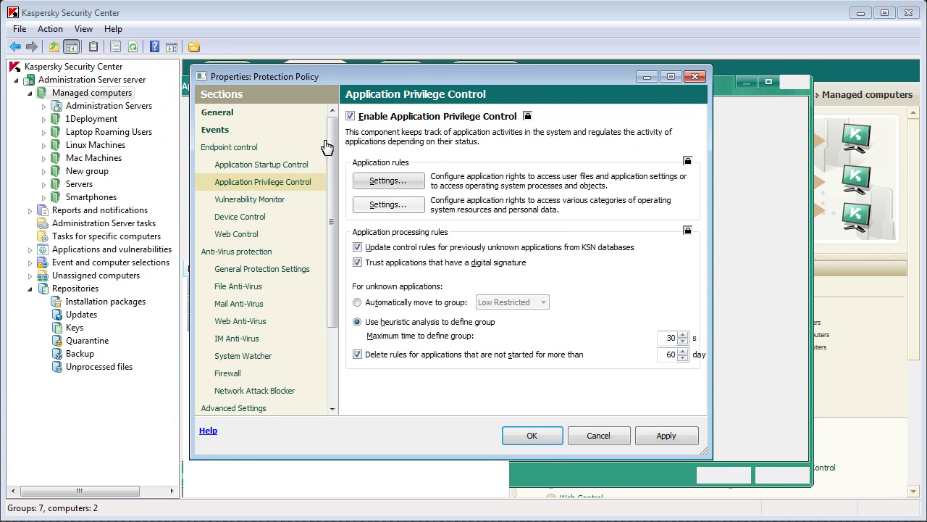
left_click(284, 199)
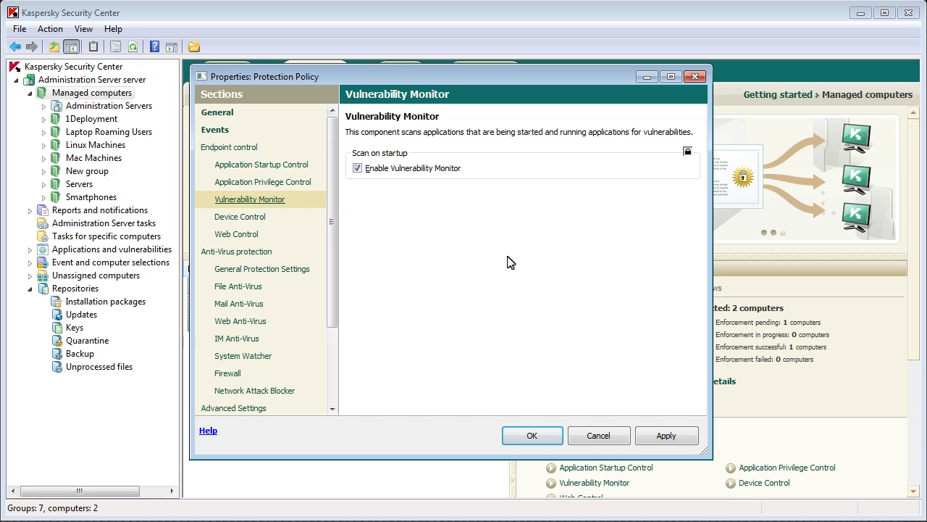
left_click(580, 439)
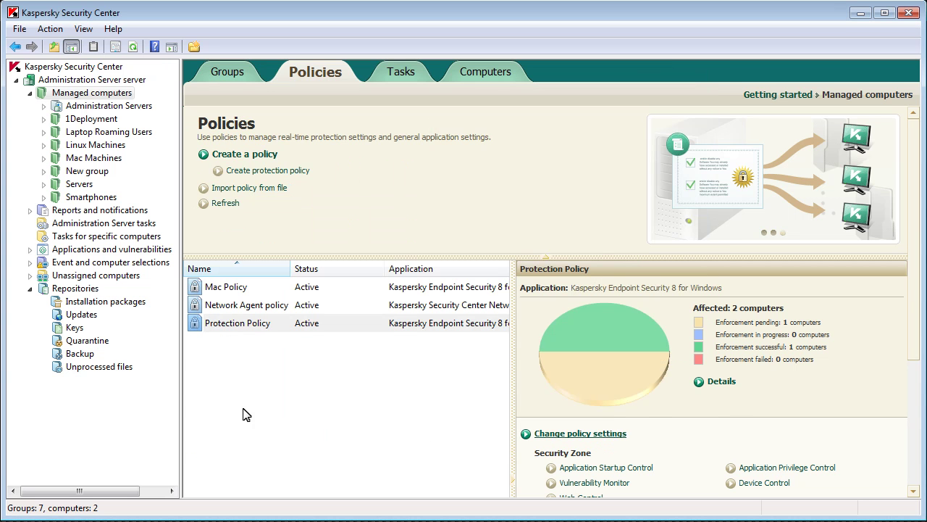
Step: Open the Application vulnerabilities list under Applications and vulnerabilities, showing 17 vulnerabilities
left_click(30, 249)
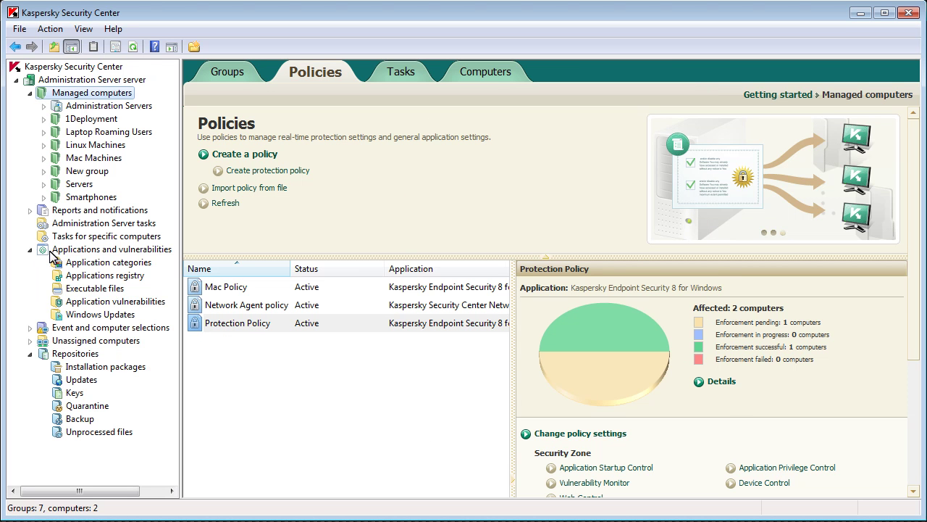
left_click(136, 250)
left_click(135, 264)
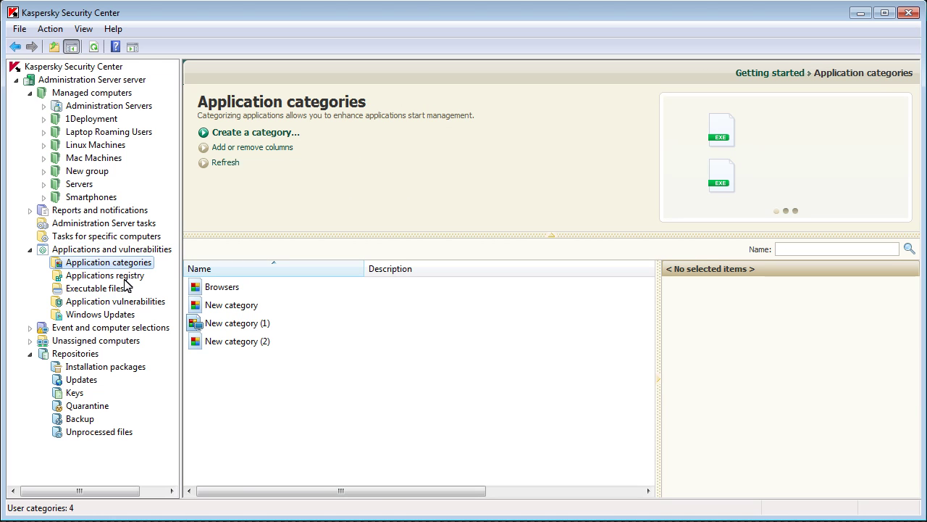
left_click(125, 302)
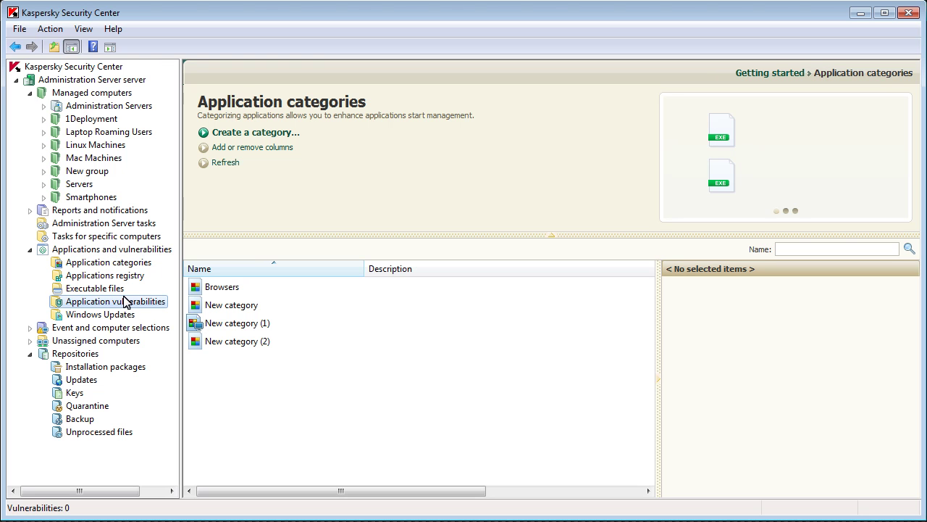
Step: Inspect vulnerability SA46013, widen the Type column, then view the 325 Windows Updates
left_click(366, 451)
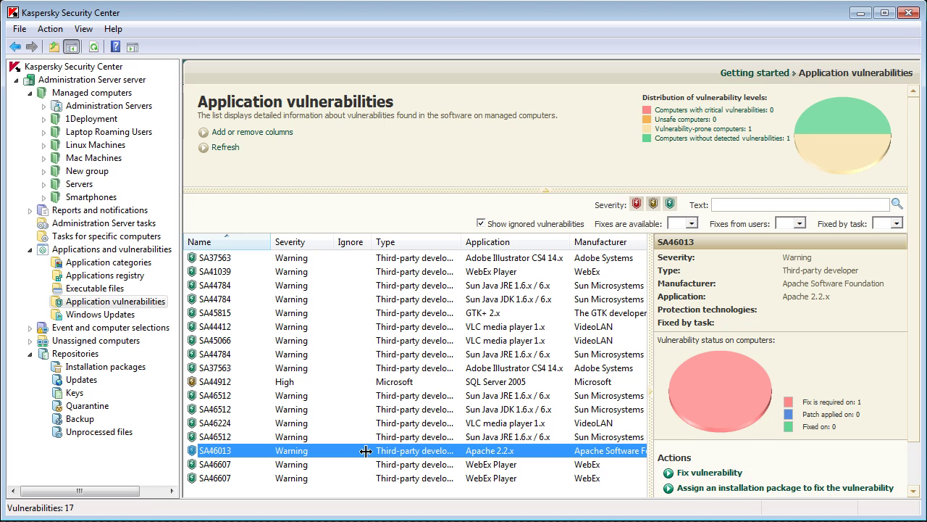
left_click_drag(460, 241, 490, 241)
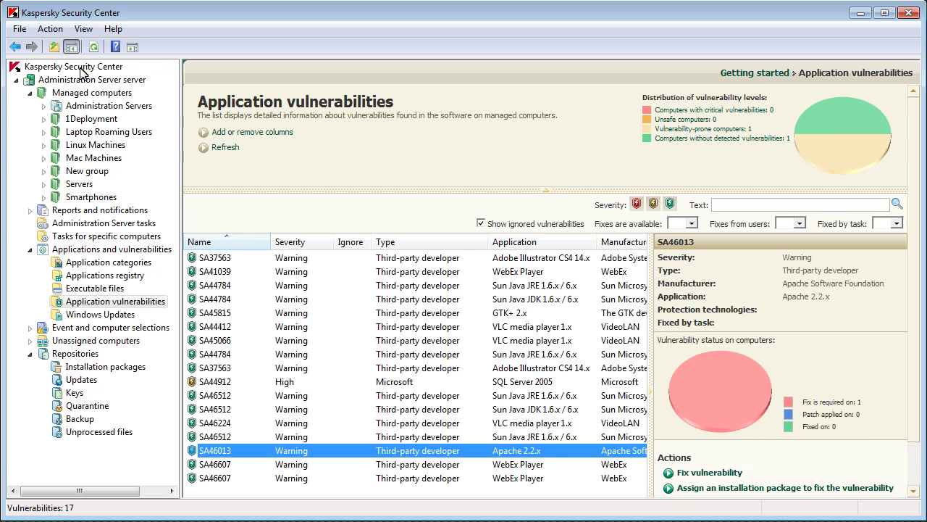
left_click(115, 315)
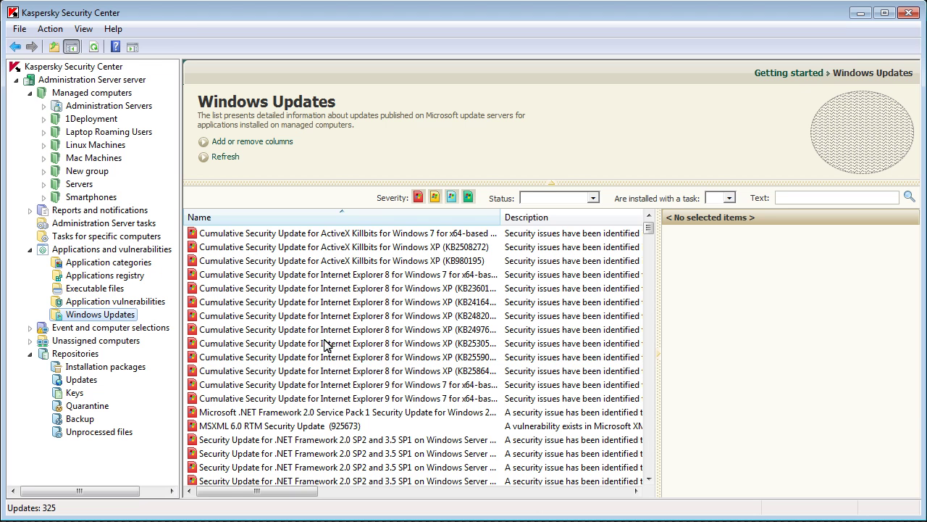
Step: Check the actions for an Internet Explorer 8 security update, then return to the Managed computers policies
left_click(325, 344)
right_click(325, 344)
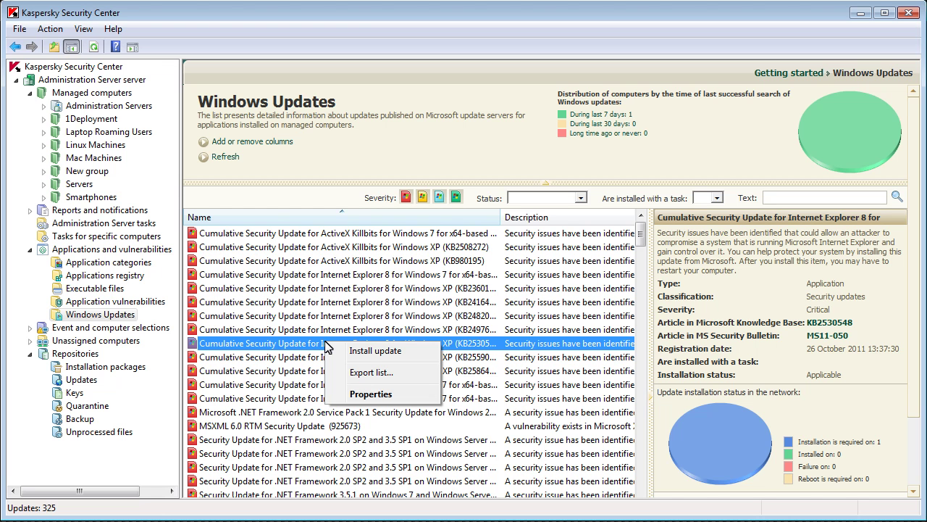
left_click(116, 92)
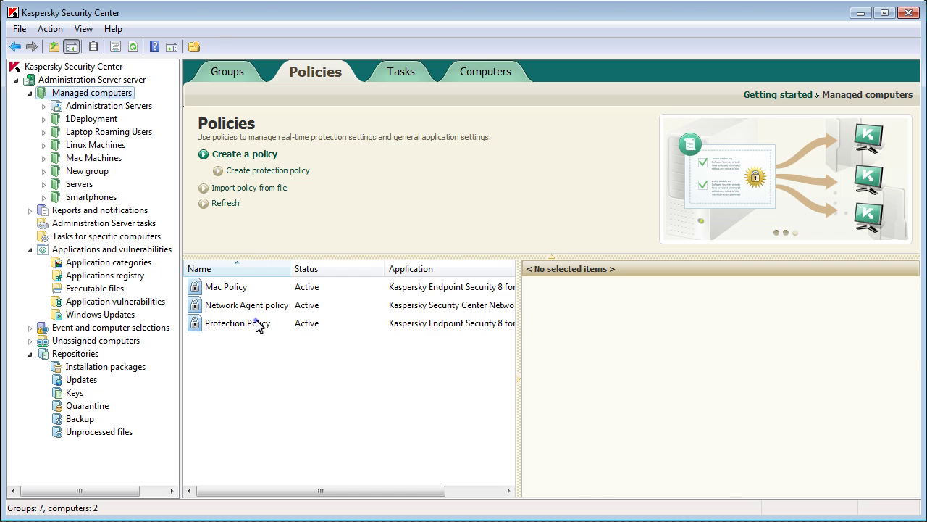
left_click(256, 324)
Step: Open the Protection Policy properties at the Device Control section
right_click(257, 324)
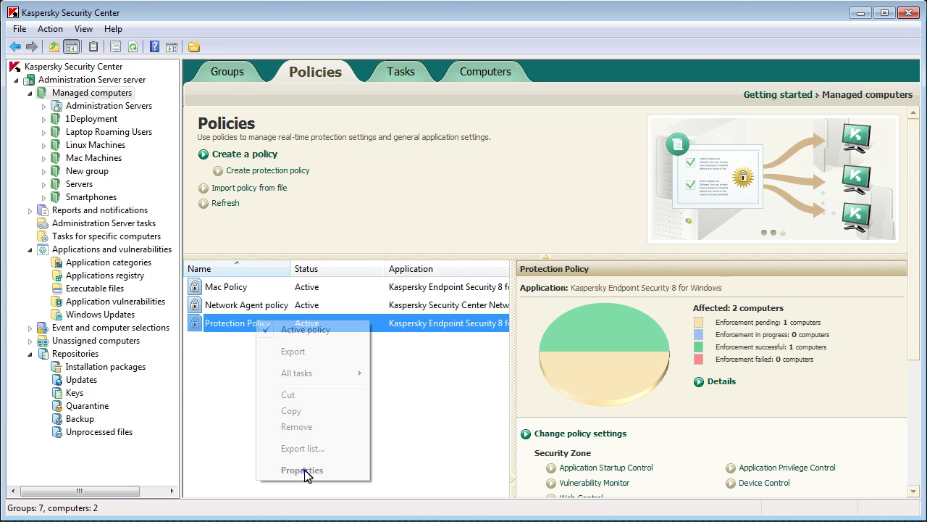
left_click(303, 471)
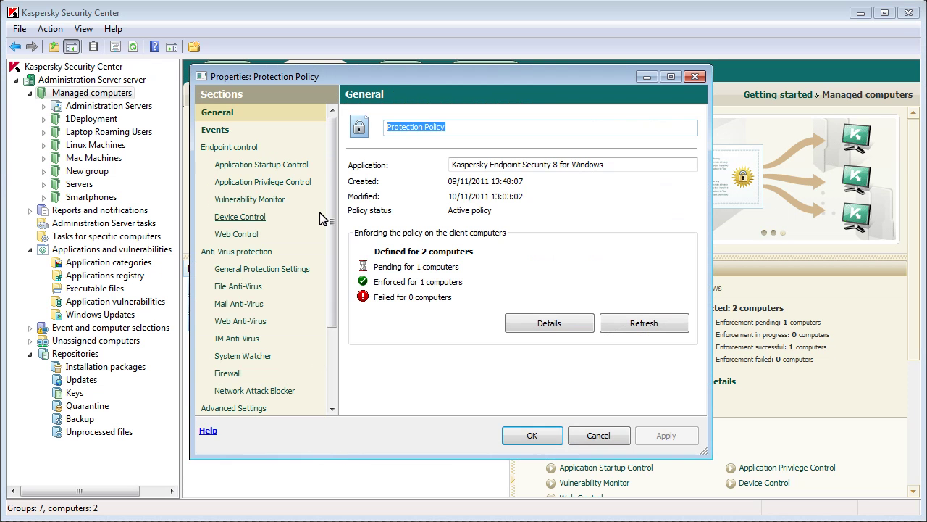
left_click(245, 217)
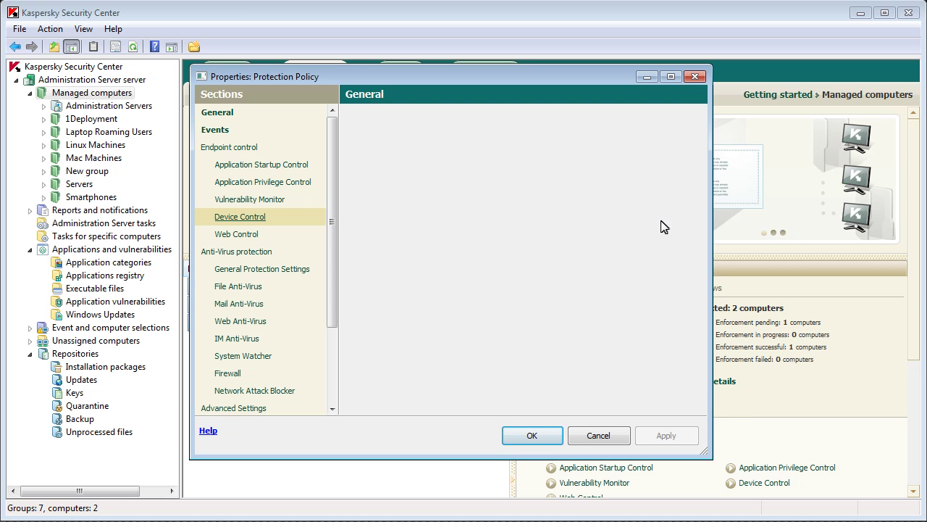
scroll(659, 239, "up", 2)
Step: Under Connection buses, switch USB access to Block and then back to Allow
left_click(504, 168)
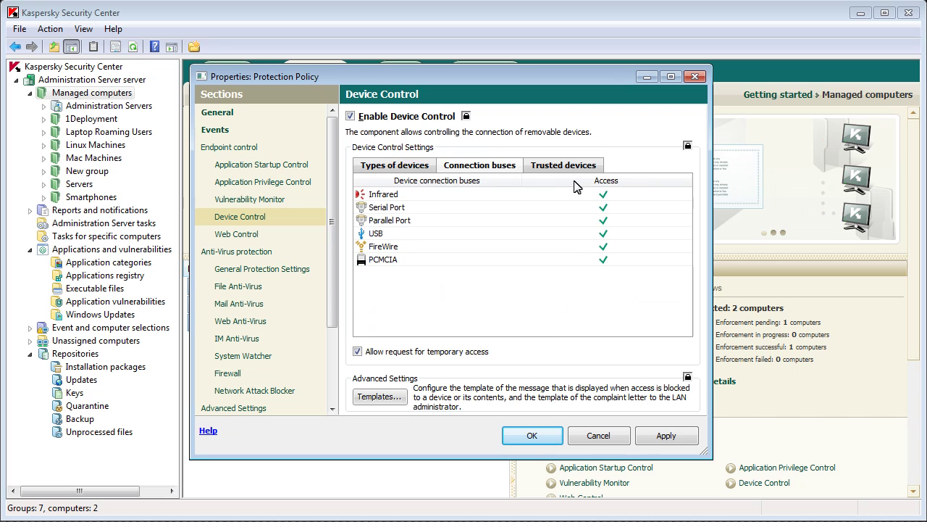
left_click(602, 234)
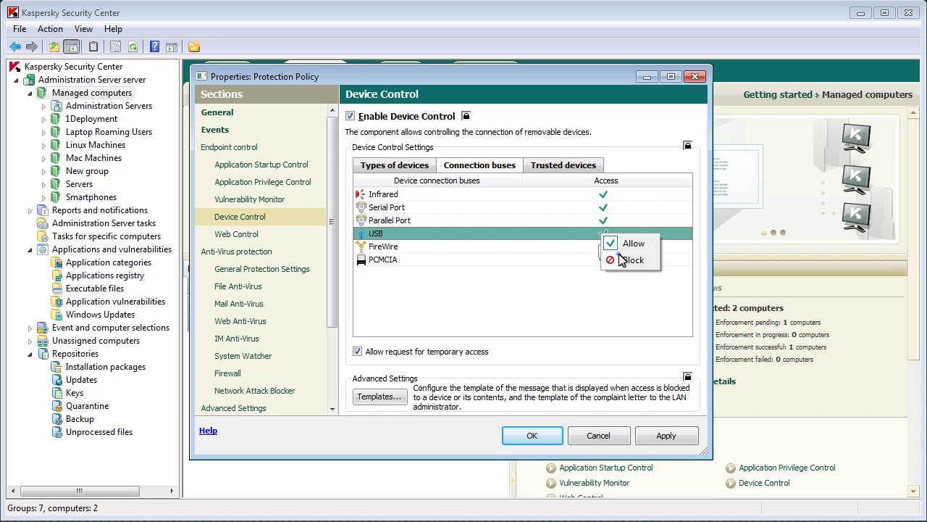
left_click(614, 257)
left_click(603, 234)
left_click(627, 241)
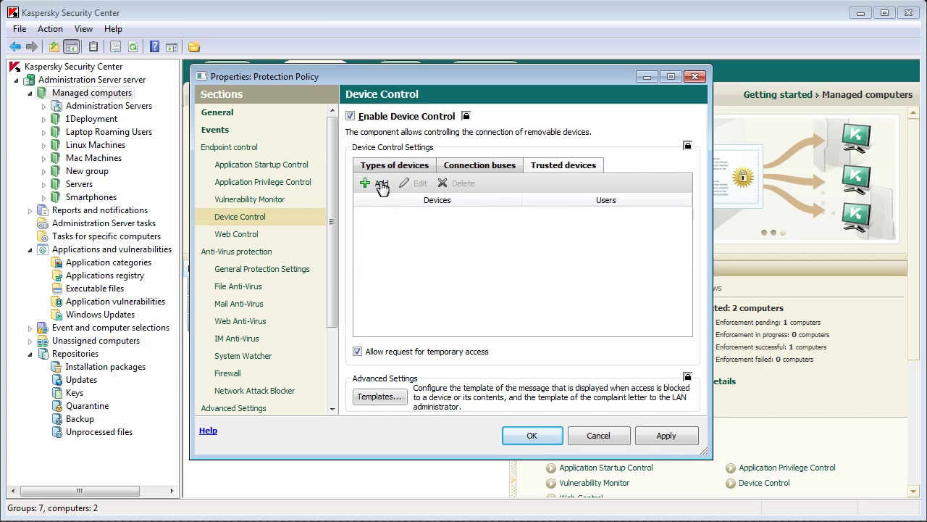
Step: Add the USB 2.0 Flash Disk USB Device as trusted, then select Removable drives under Types of devices
left_click(378, 185)
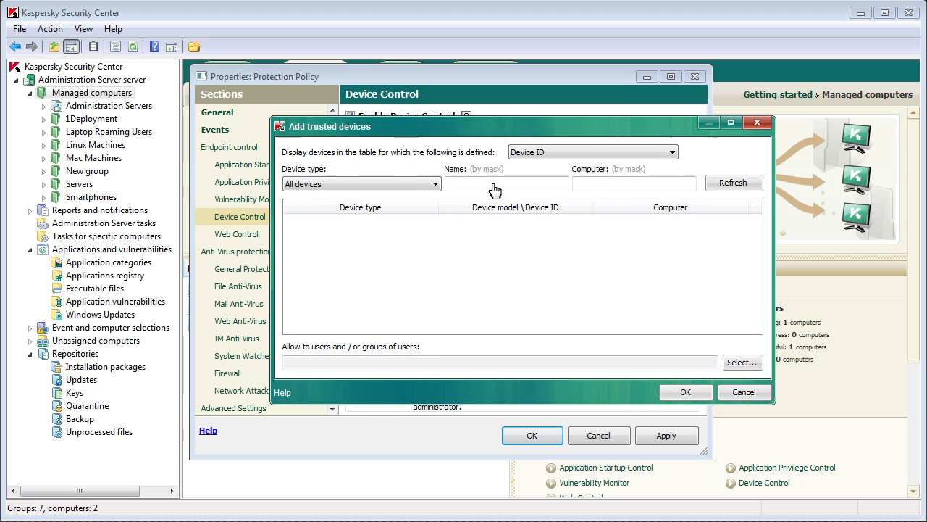
left_click(729, 185)
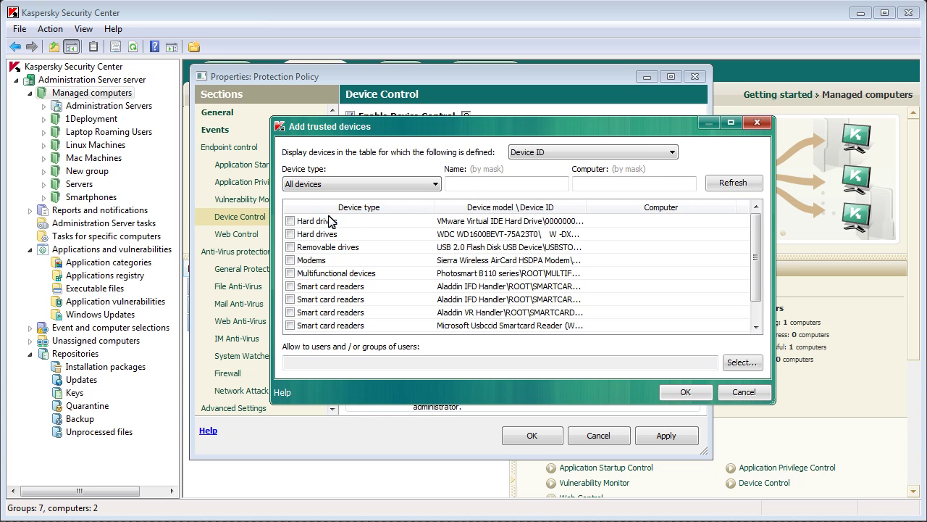
left_click(291, 247)
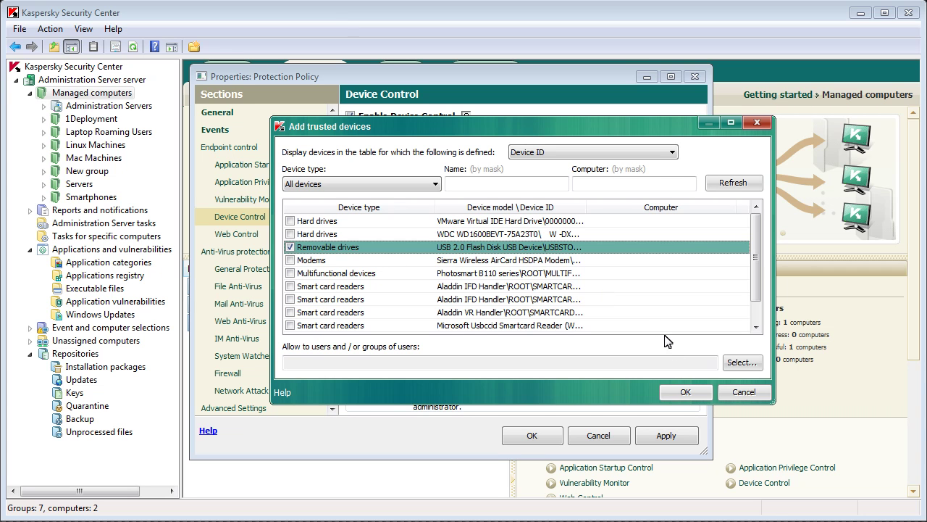
left_click(685, 392)
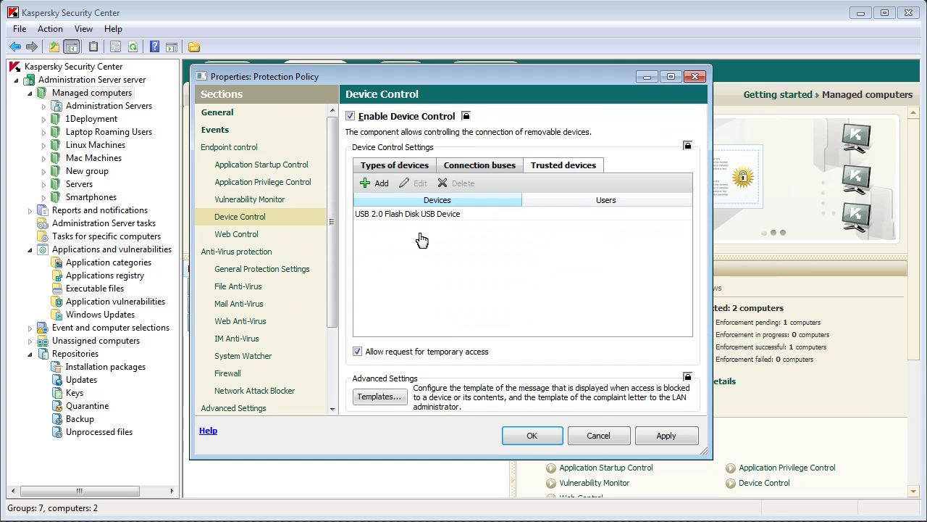
left_click(412, 165)
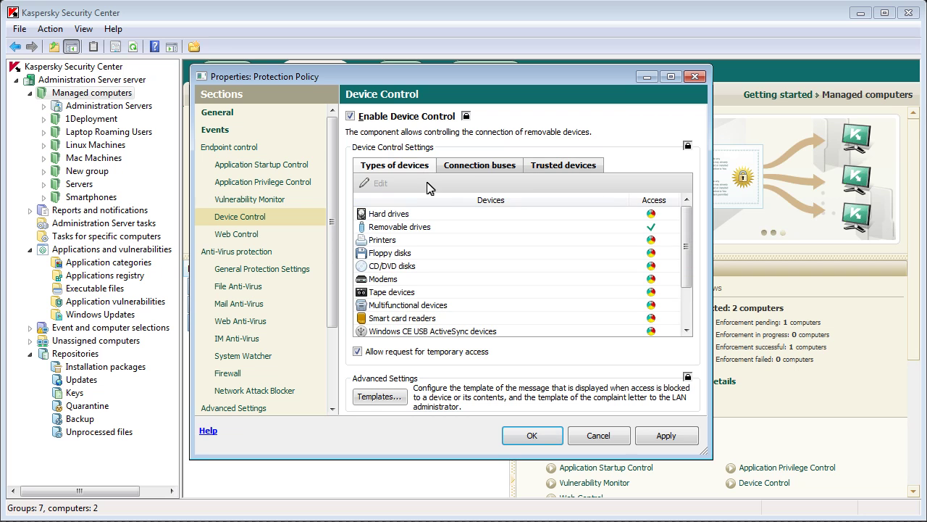
left_click(433, 229)
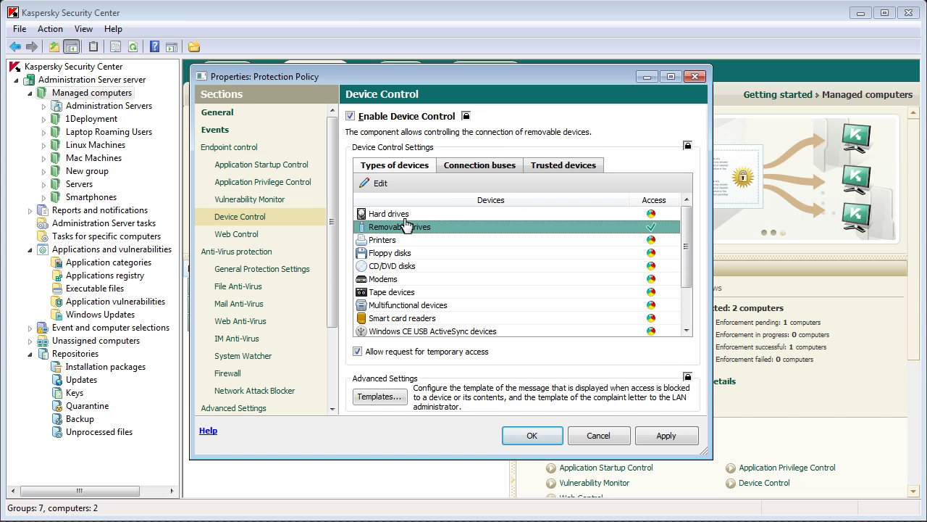
Step: Give one domain user read-only removable drive access under the Default schedule, with Write unticked
left_click(384, 185)
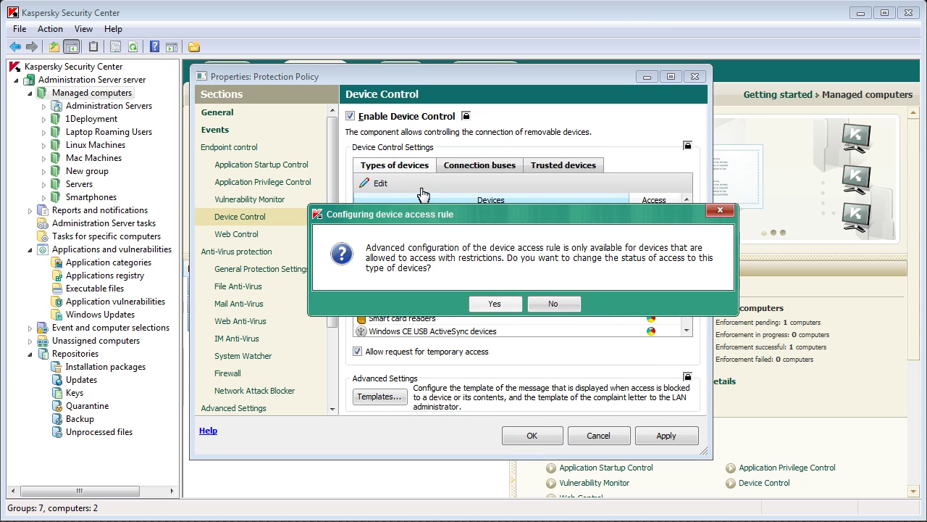
left_click(483, 305)
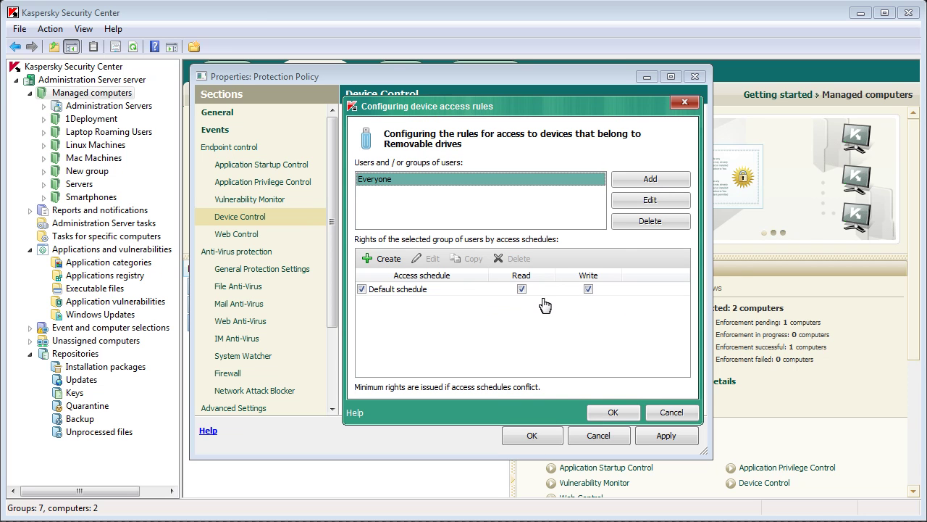
left_click(637, 184)
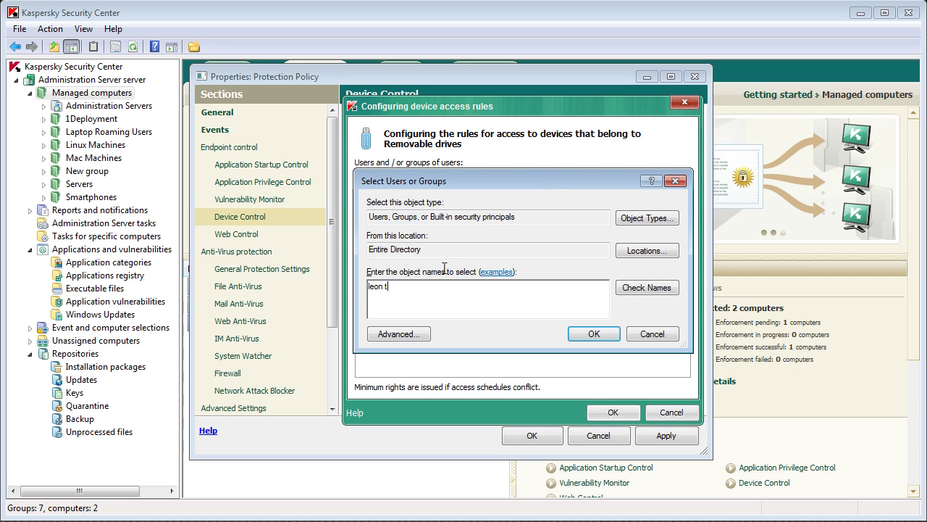
left_click(604, 334)
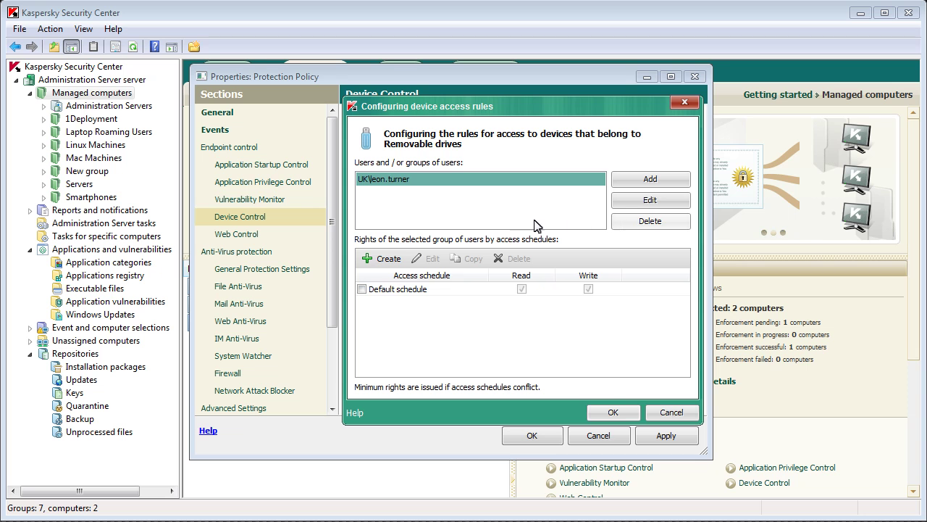
left_click(362, 289)
left_click(588, 289)
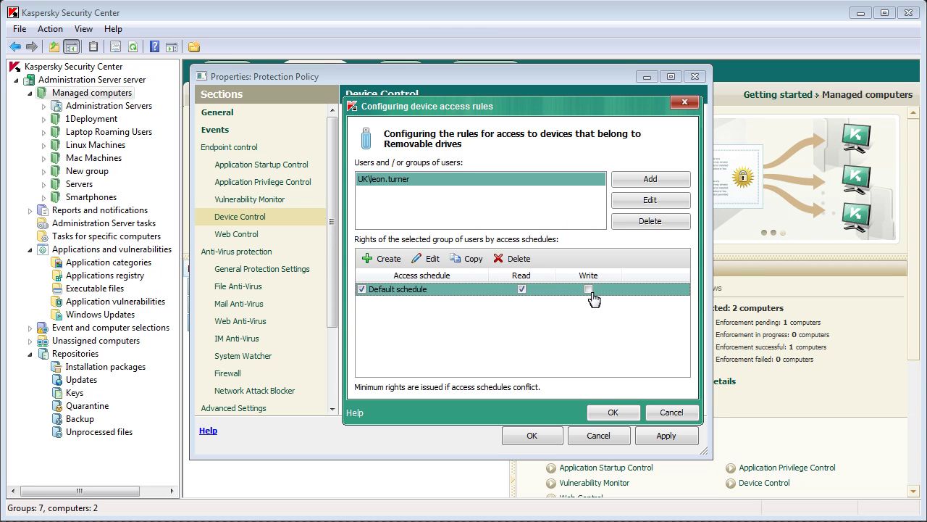
left_click(609, 412)
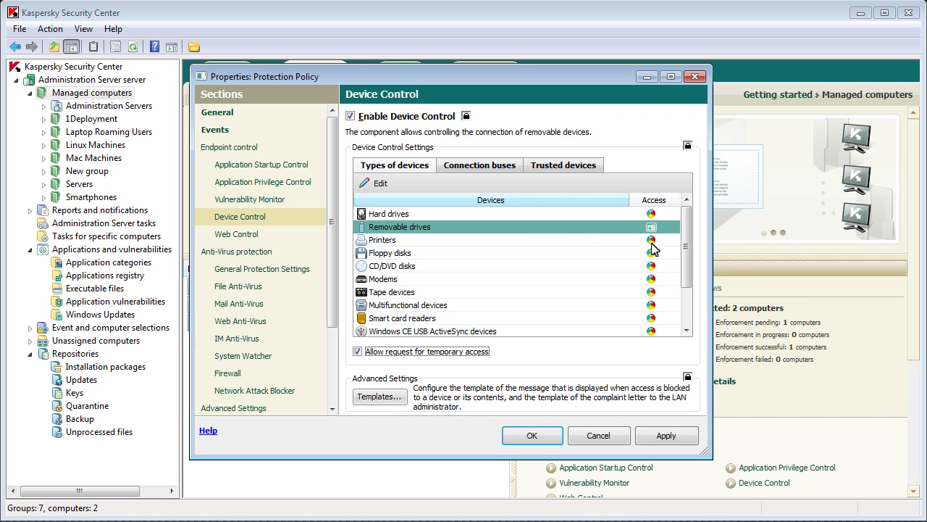
Step: Block access to removable drives, then start a new rule in Web Control
left_click(651, 228)
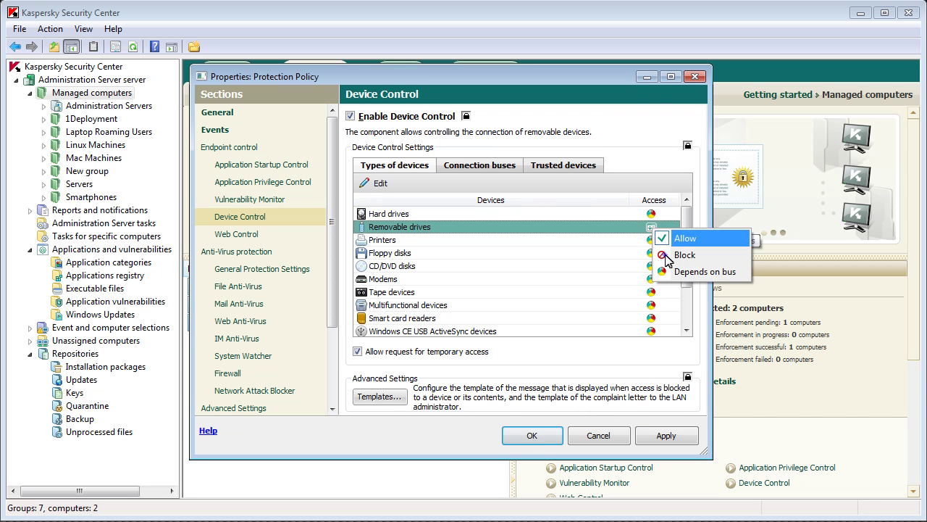
left_click(681, 255)
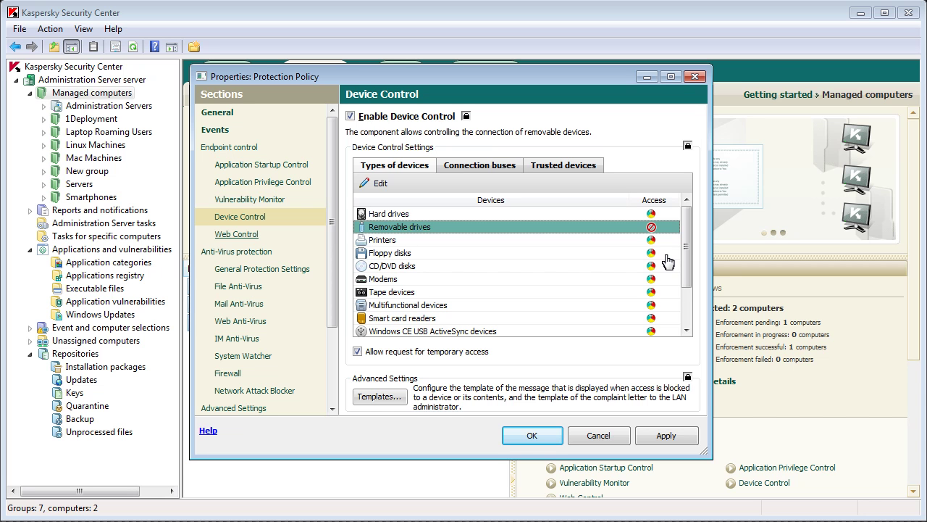
left_click(277, 239)
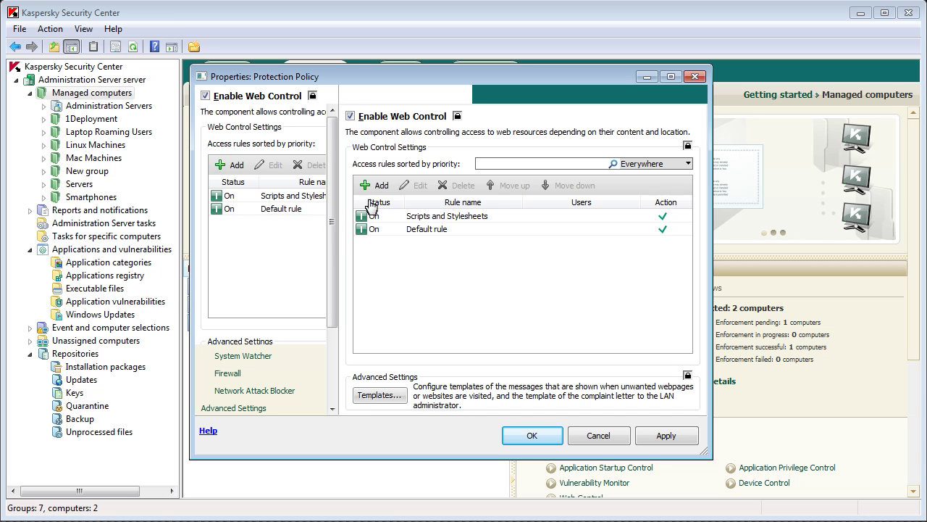
left_click(376, 185)
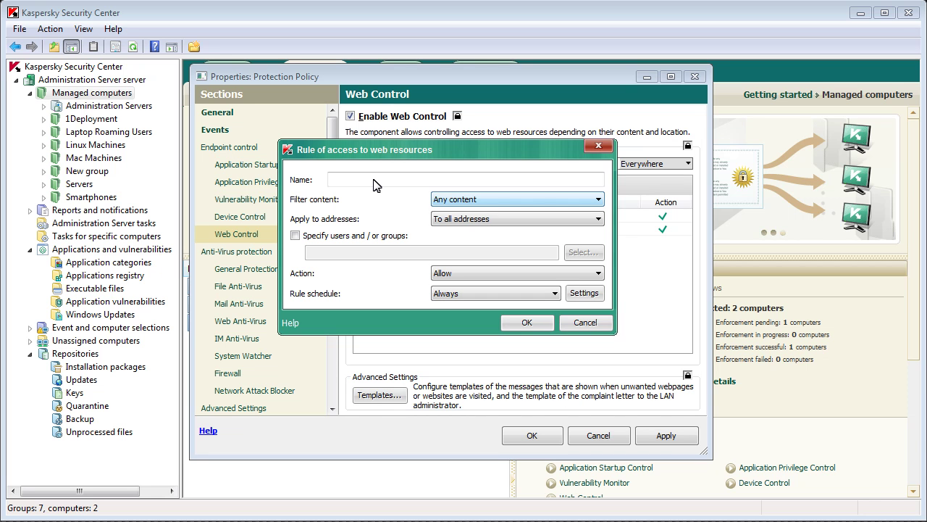
Step: Name the rule 'block social' and filter it by the Social networks content category
left_click(376, 183)
type("bl")
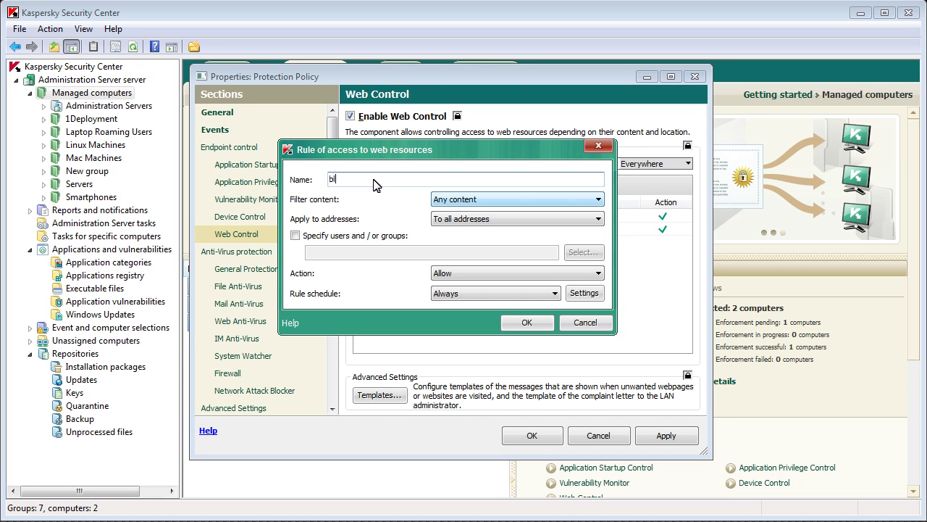
type("ock social")
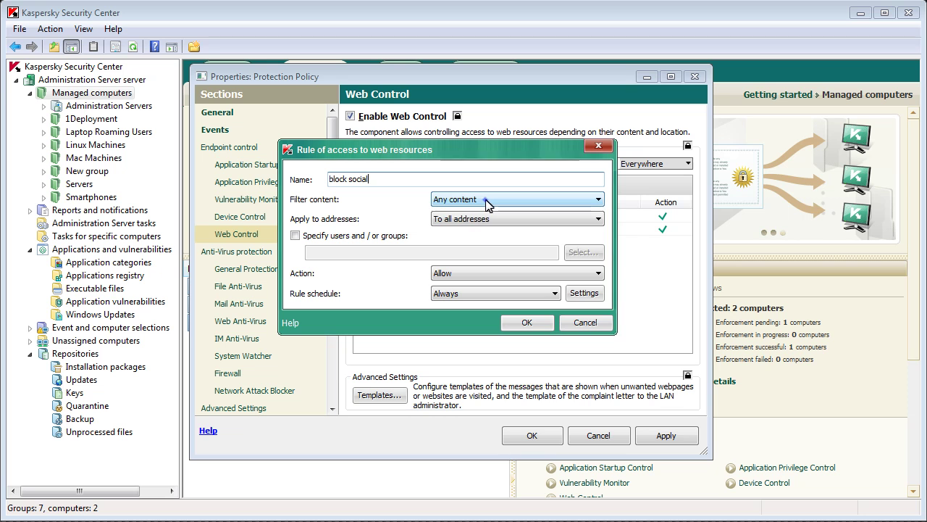
left_click(485, 202)
left_click(488, 220)
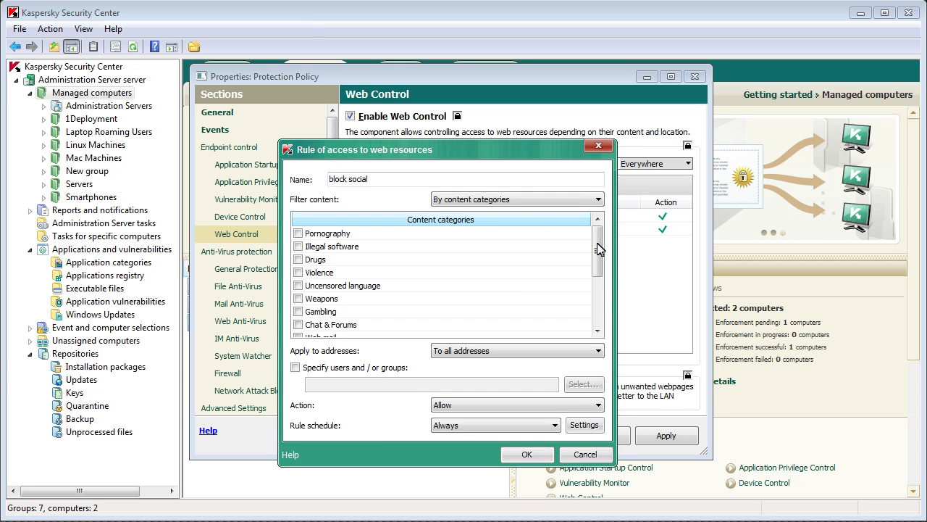
left_click_drag(598, 249, 597, 294)
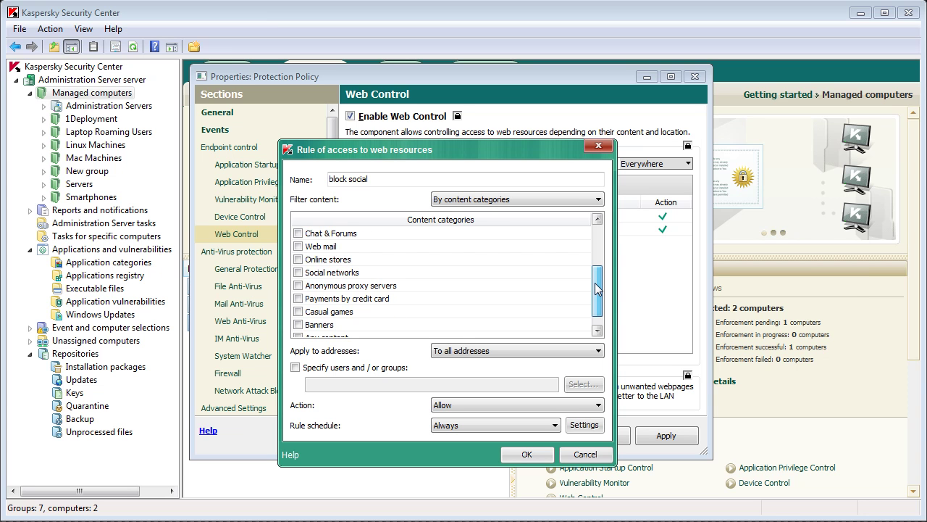
left_click(298, 274)
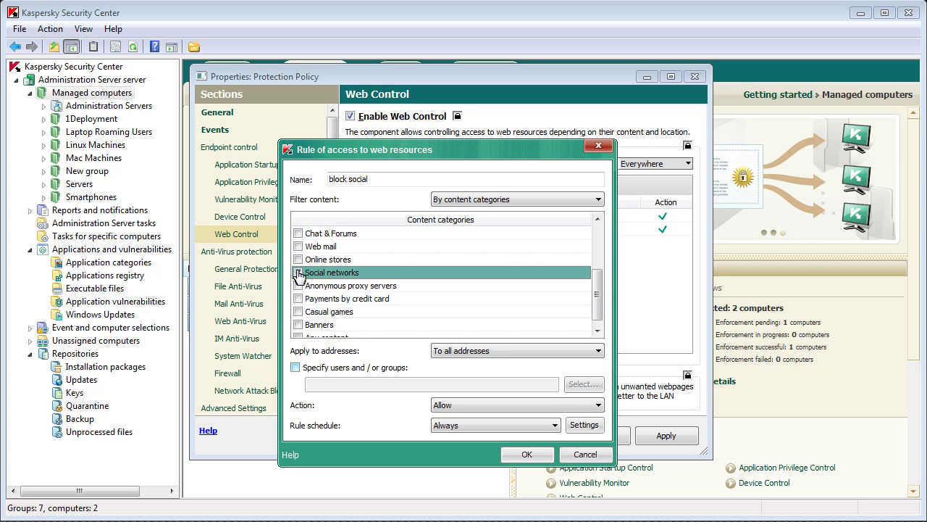
left_click(298, 273)
Step: Set the rule's action to Block with an Always schedule and save it
left_click(340, 371)
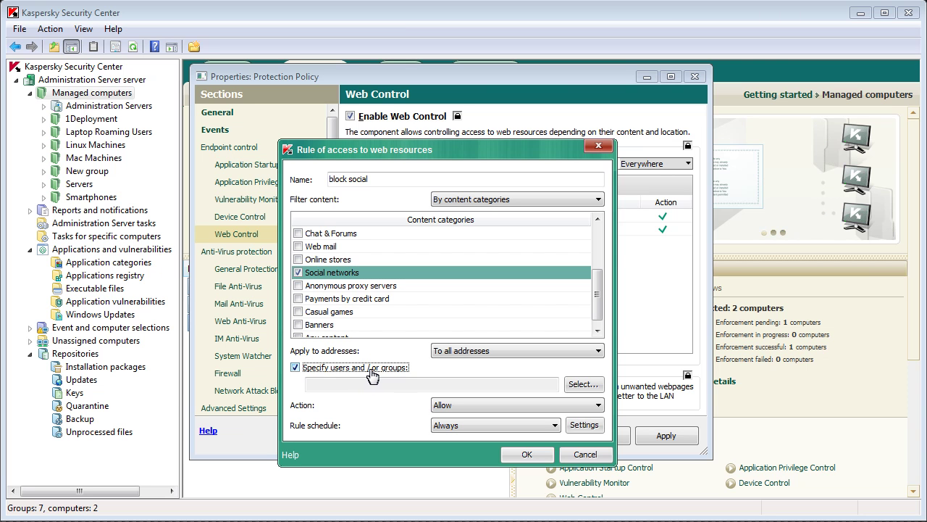
left_click(370, 369)
left_click(476, 406)
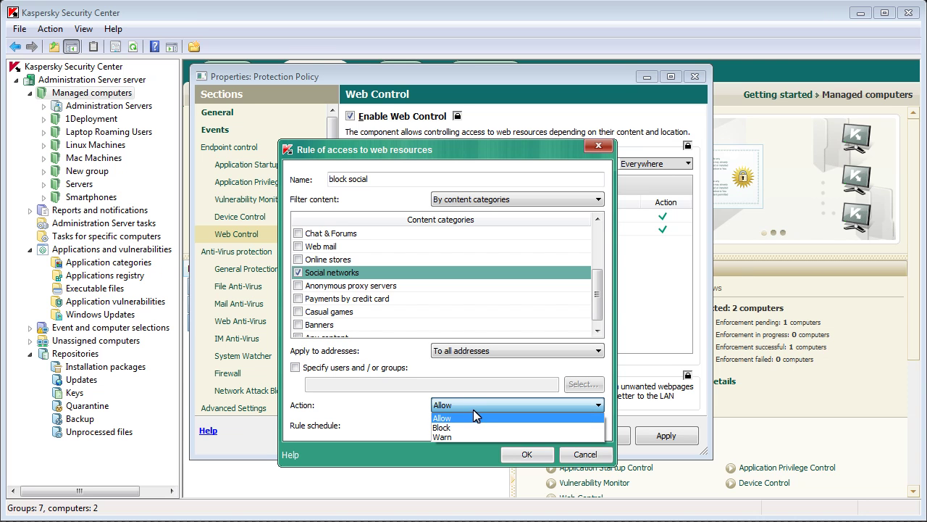
left_click(474, 428)
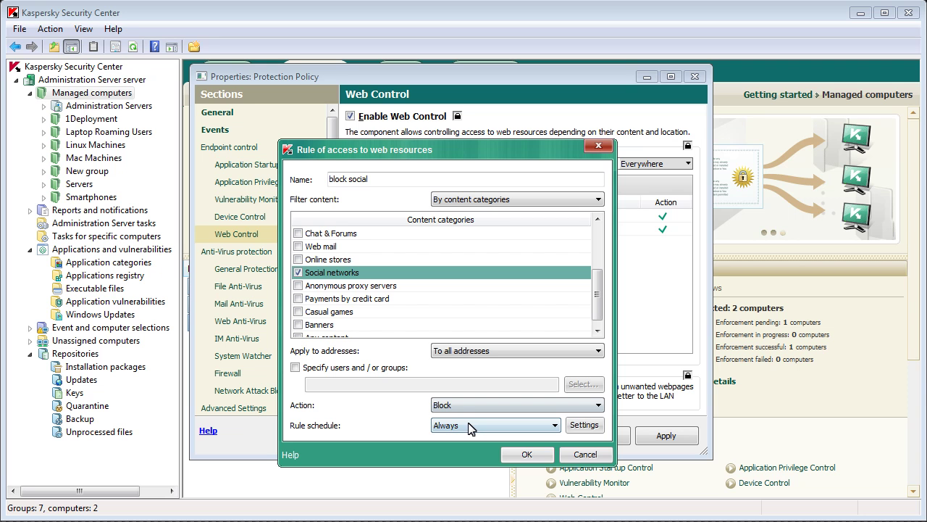
left_click(472, 426)
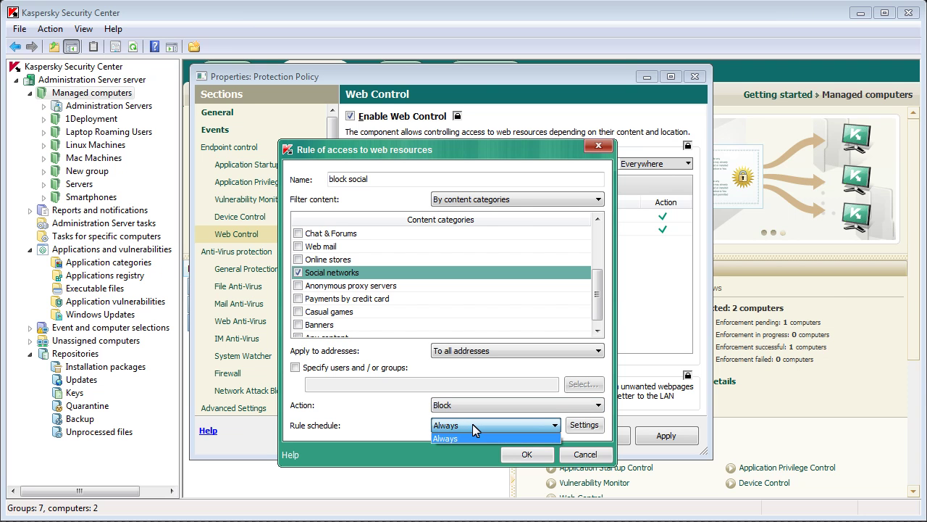
left_click(485, 437)
left_click(584, 425)
left_click_drag(398, 240, 530, 378)
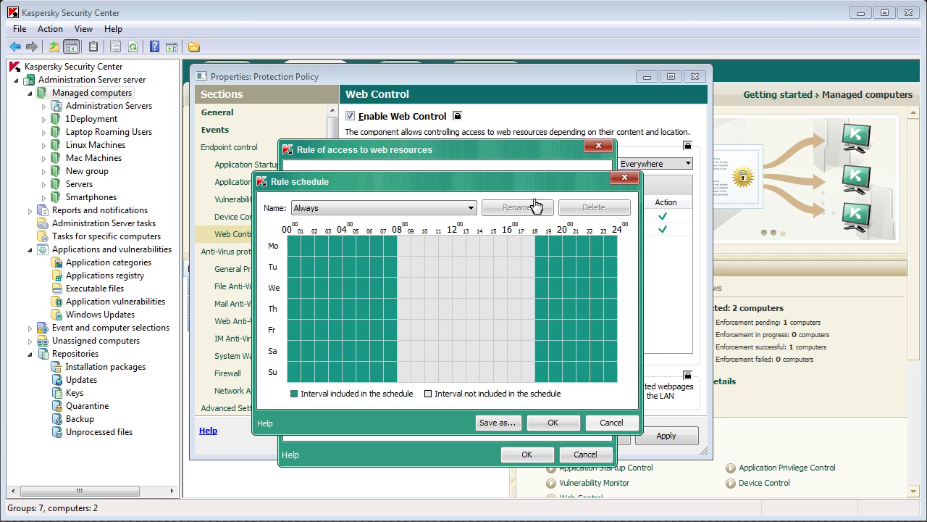
left_click(594, 422)
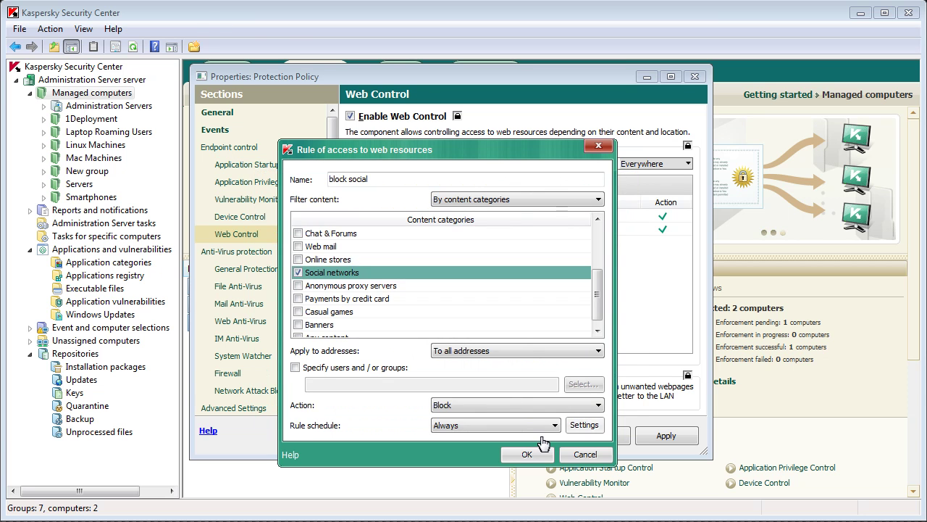
left_click(528, 454)
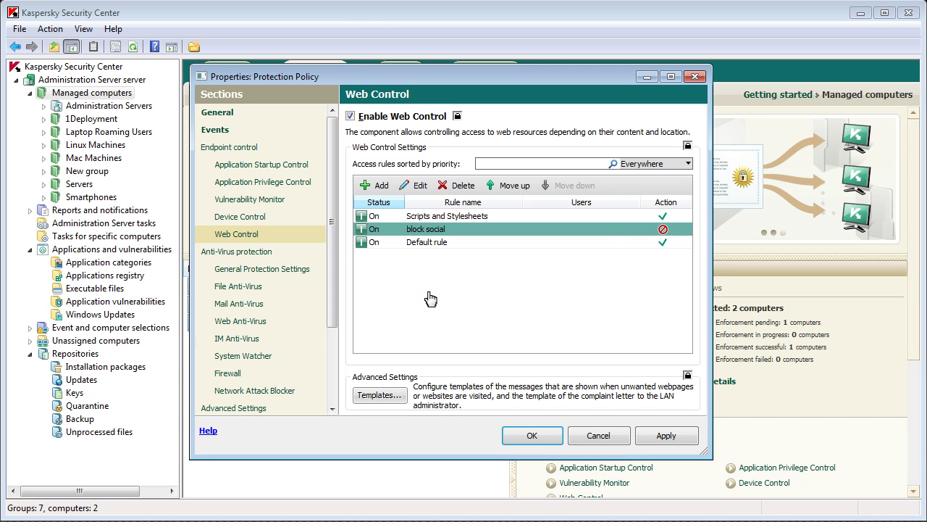
Step: Change 'block social' to filter by types of data, blocking Executable files and Video
left_click(421, 187)
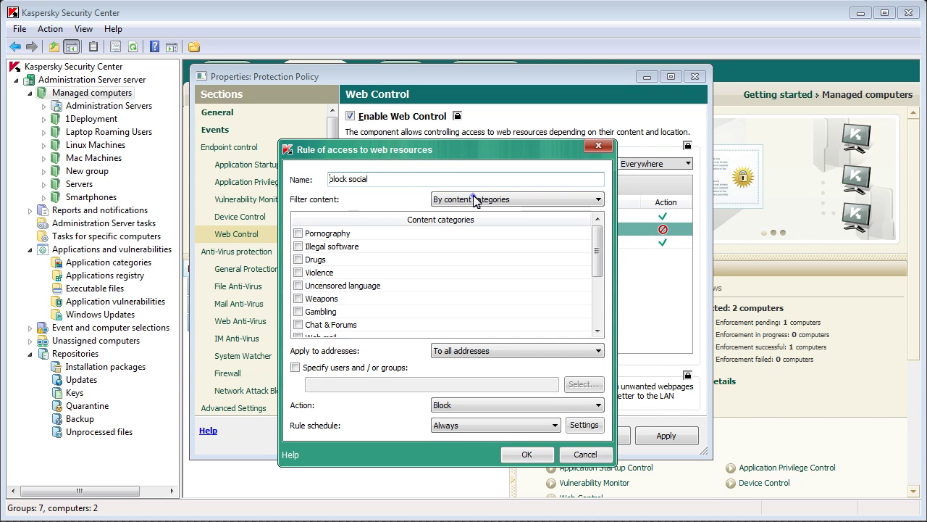
left_click(478, 199)
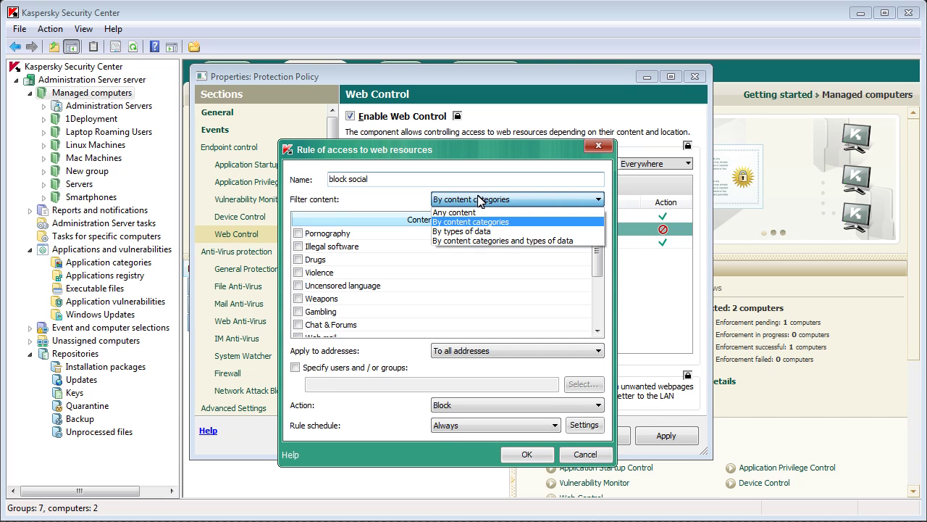
left_click(499, 231)
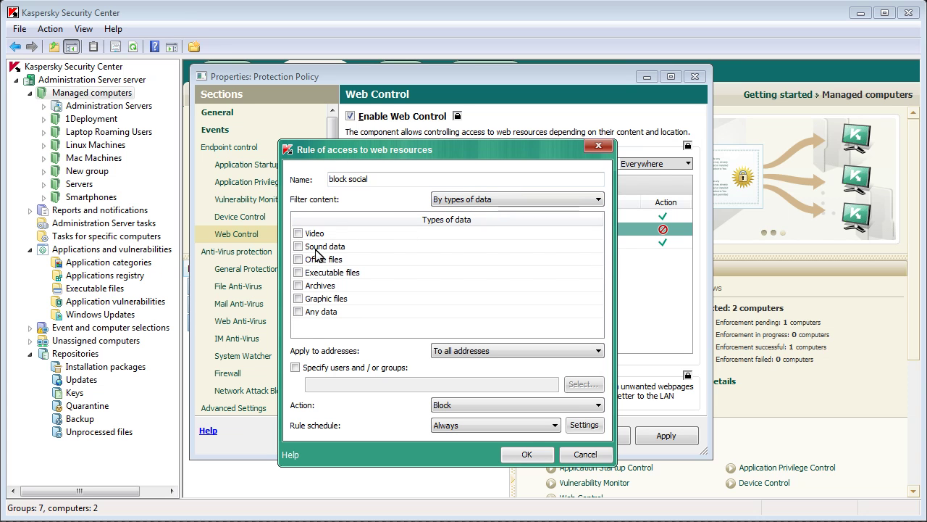
left_click(299, 272)
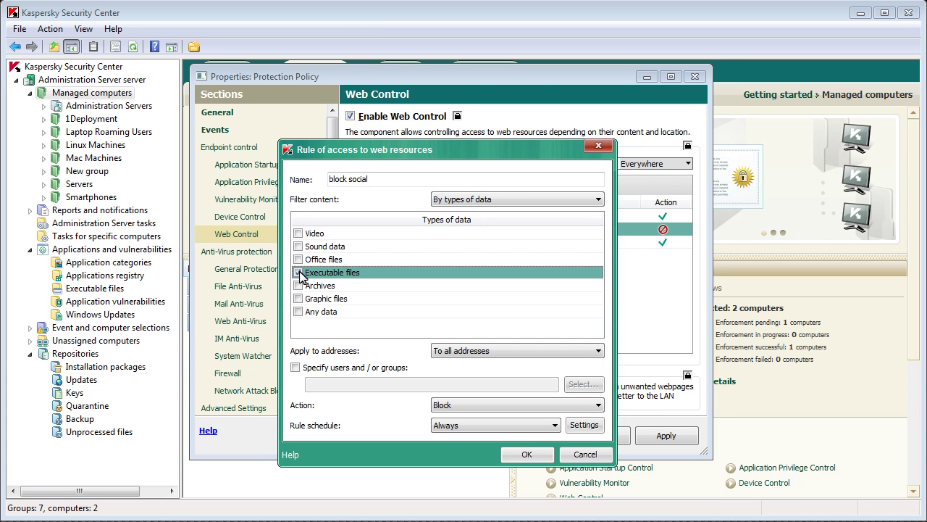
left_click(297, 234)
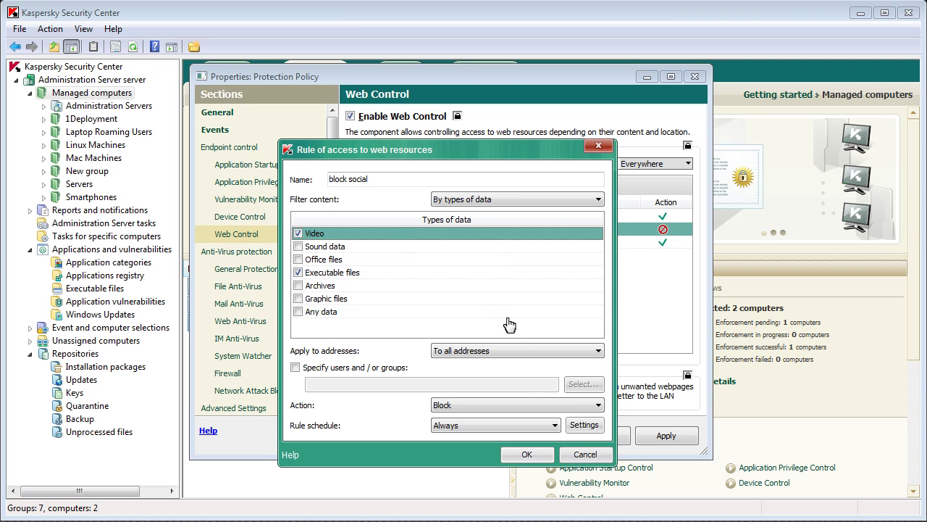
left_click(543, 458)
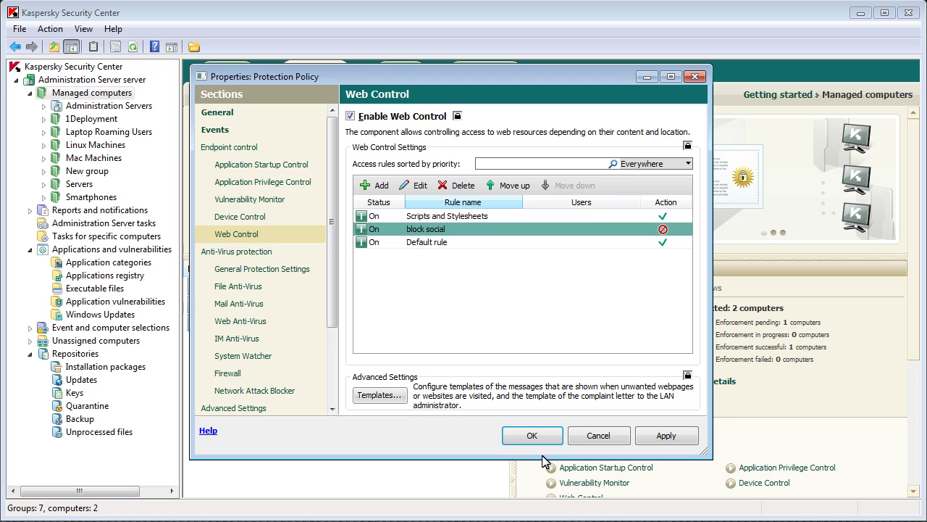